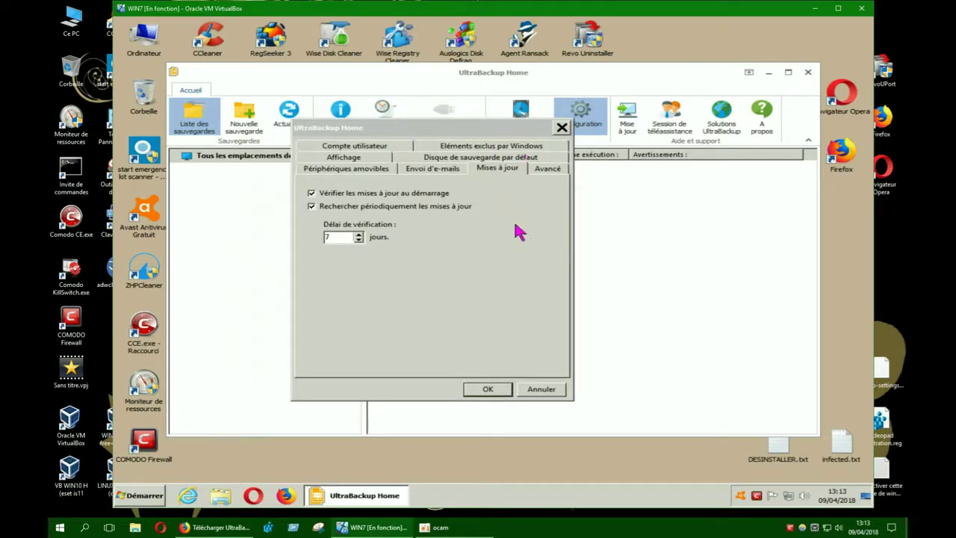
# Disable both the startup update check and the periodic update search in the Mises à jour settings
pyautogui.moveTo(484, 137); pyautogui.dragTo(395, 193)
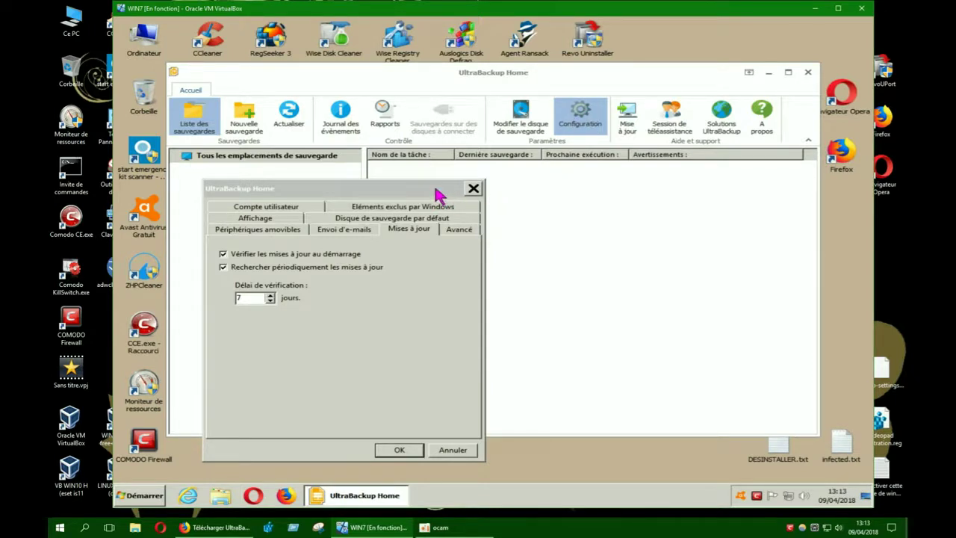
pyautogui.moveTo(437, 196); pyautogui.dragTo(598, 56)
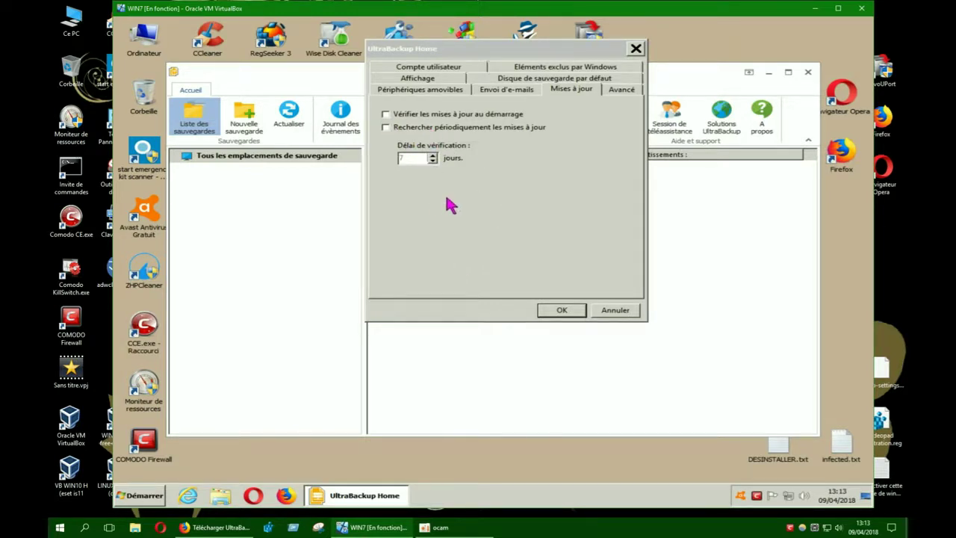
# Disable both the startup and periodic checks for backups awaiting a disk in the Périphériques amovibles settings
pyautogui.click(416, 65)
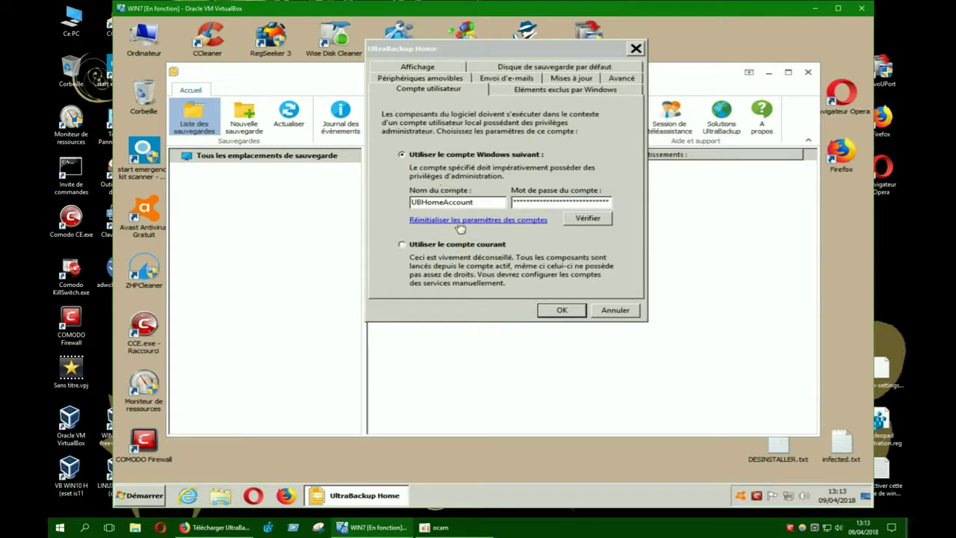
pyautogui.click(512, 70)
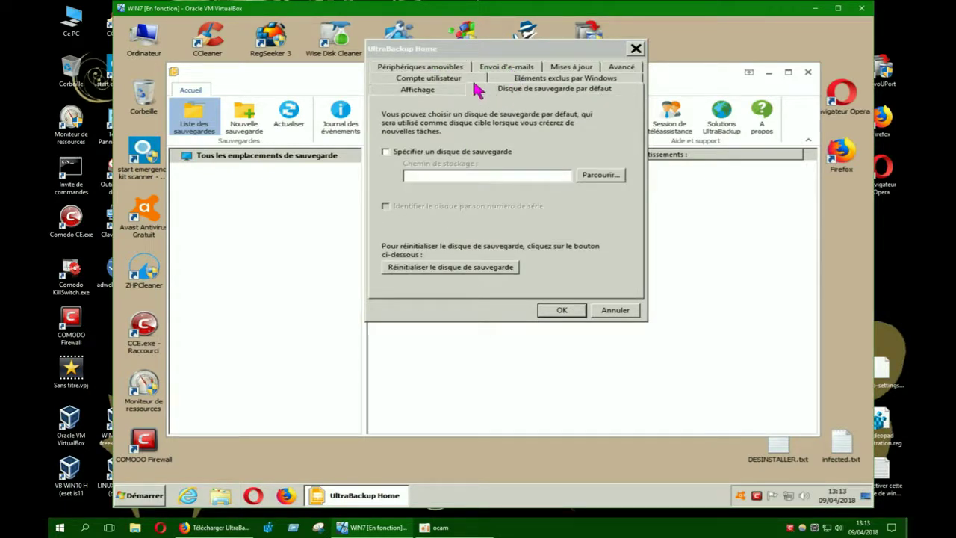
pyautogui.click(426, 67)
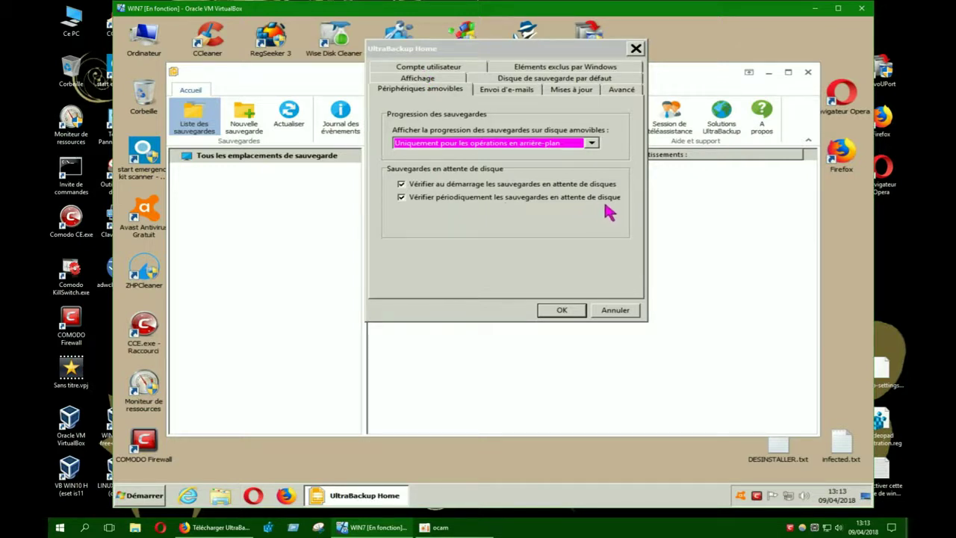
pyautogui.click(407, 201)
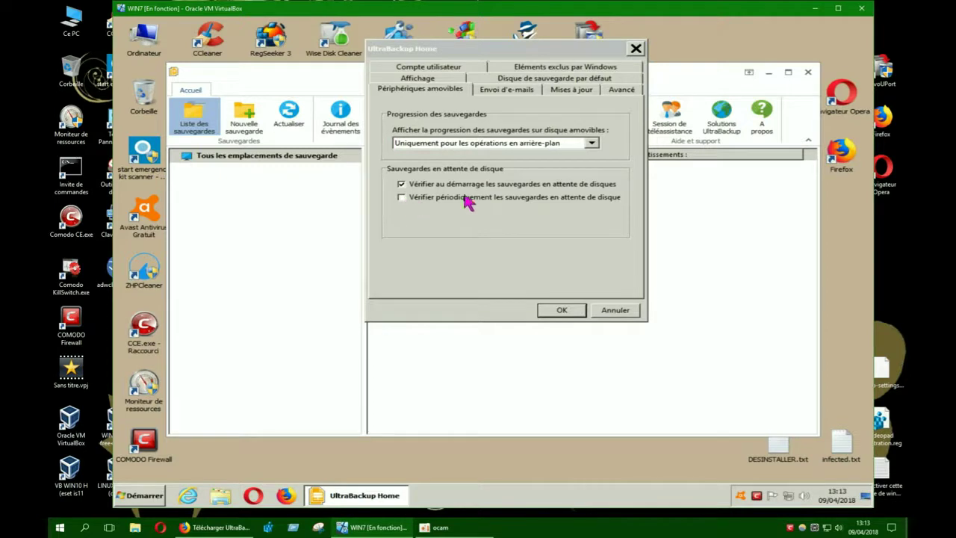
pyautogui.click(404, 186)
# Examine the full list of items excluded by Windows and the e-mail sending settings
pyautogui.click(524, 68)
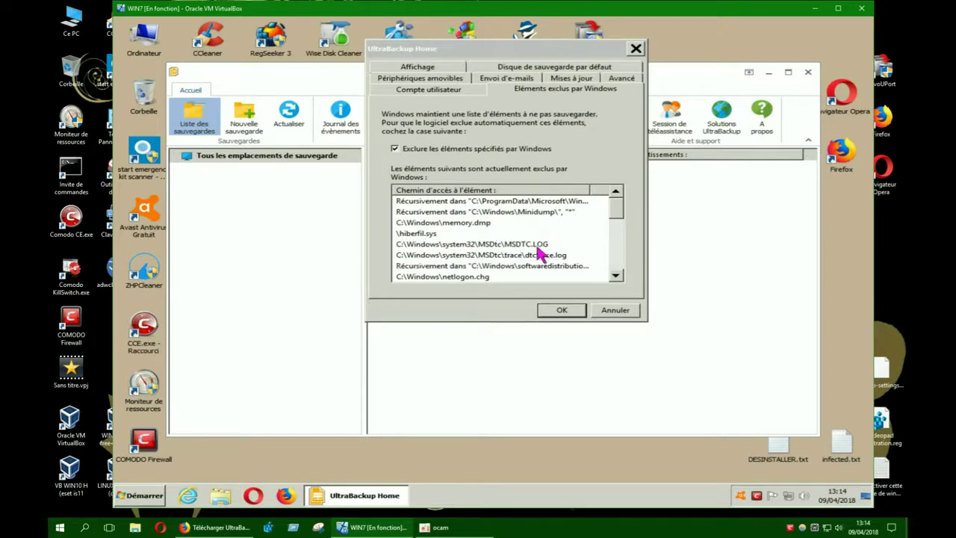
pyautogui.moveTo(615, 216); pyautogui.dragTo(617, 272)
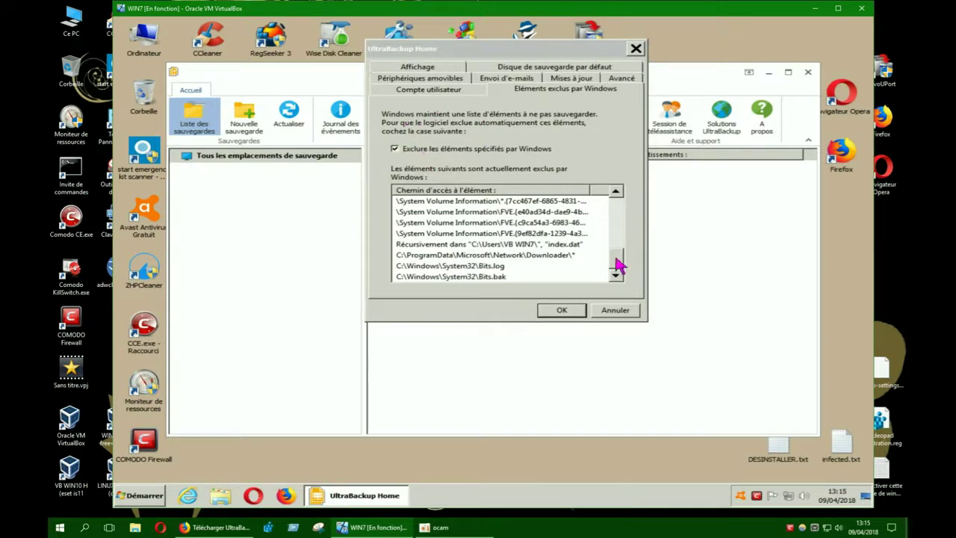
pyautogui.moveTo(615, 264); pyautogui.dragTo(614, 212)
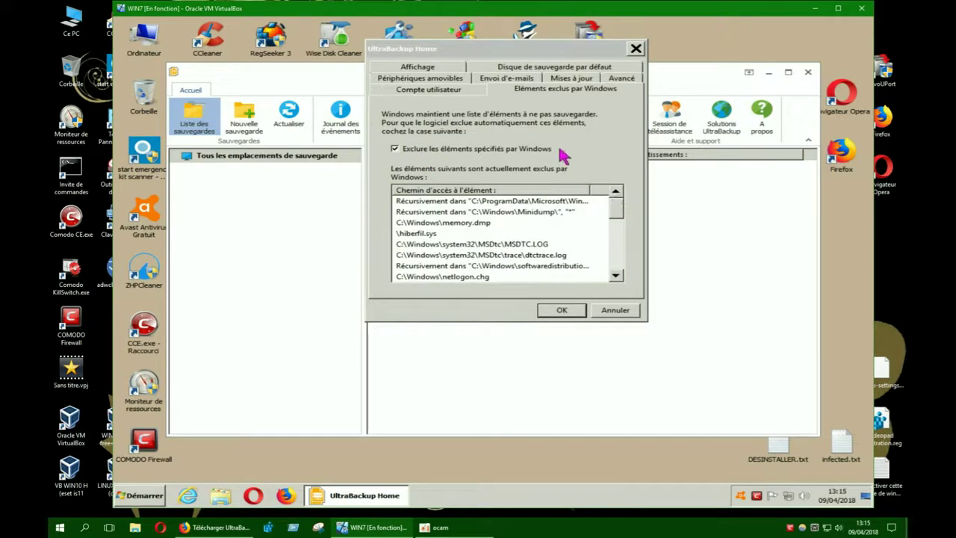
pyautogui.click(504, 79)
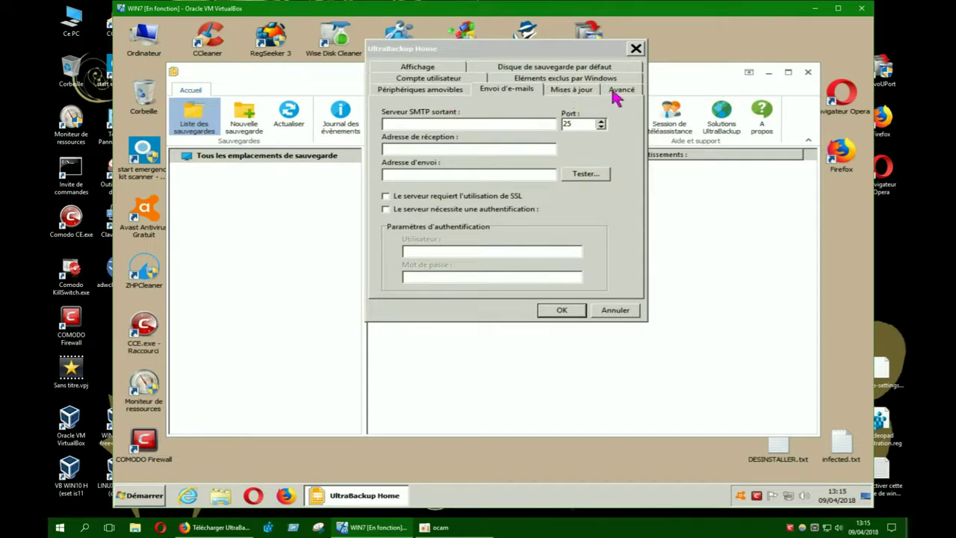
# Enable the Jouer des sons option in the Affichage settings, check the advanced options, and save the configuration
pyautogui.click(457, 68)
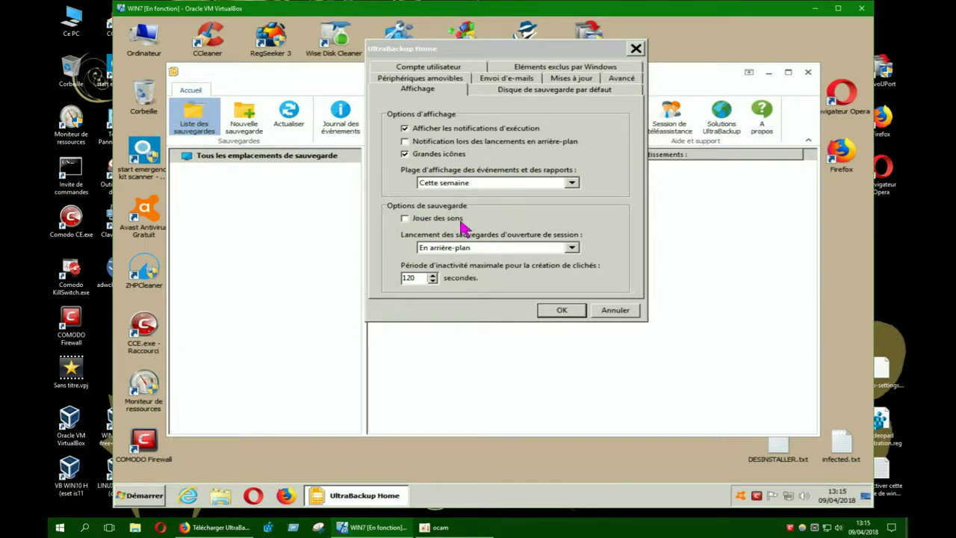
pyautogui.click(405, 218)
pyautogui.click(623, 79)
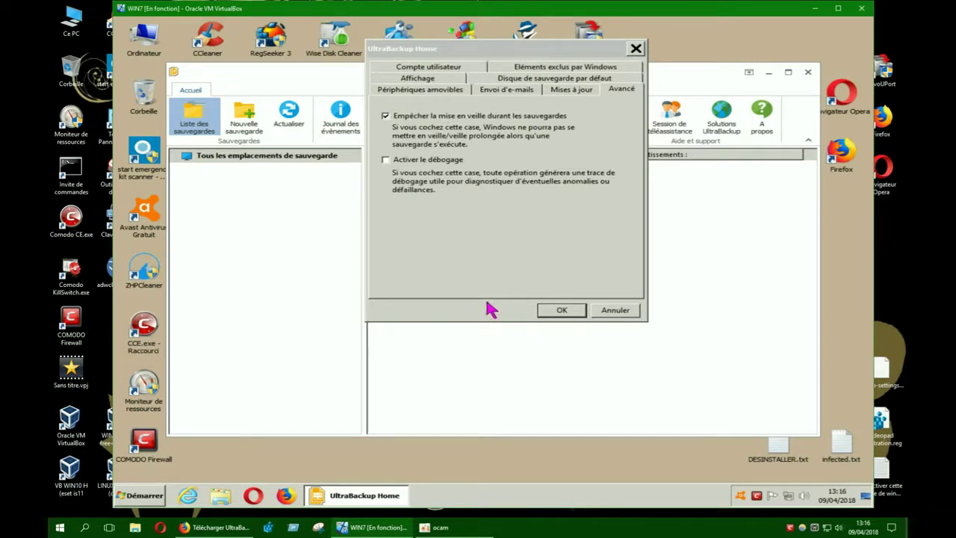
pyautogui.click(551, 310)
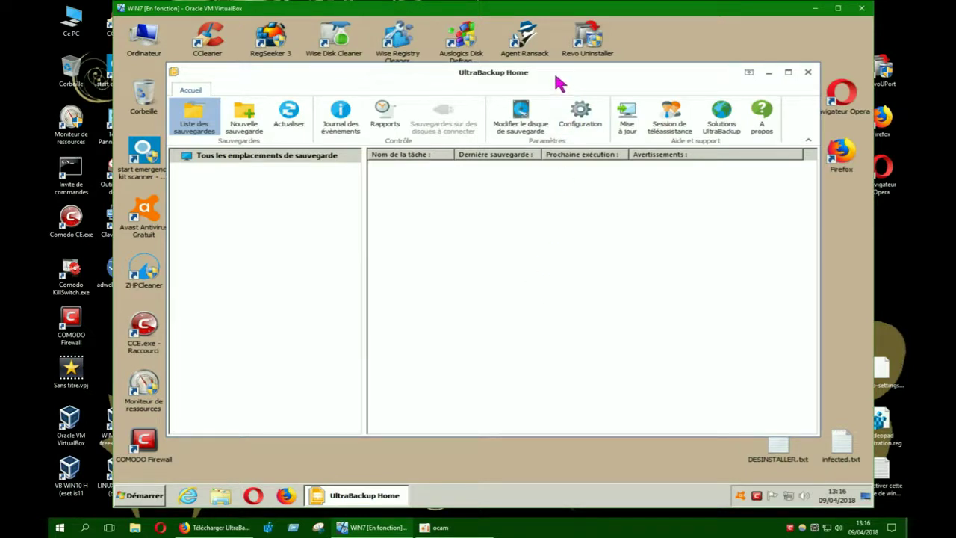
# Close the UltraBackup Home program to return to the Windows 7 desktop
pyautogui.moveTo(559, 82); pyautogui.dragTo(562, 61)
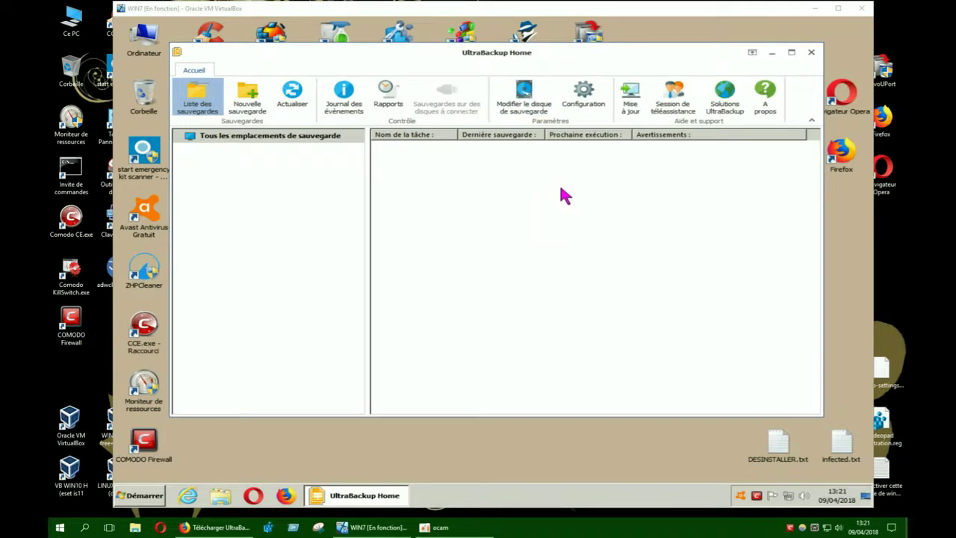
pyautogui.click(812, 55)
pyautogui.click(464, 242)
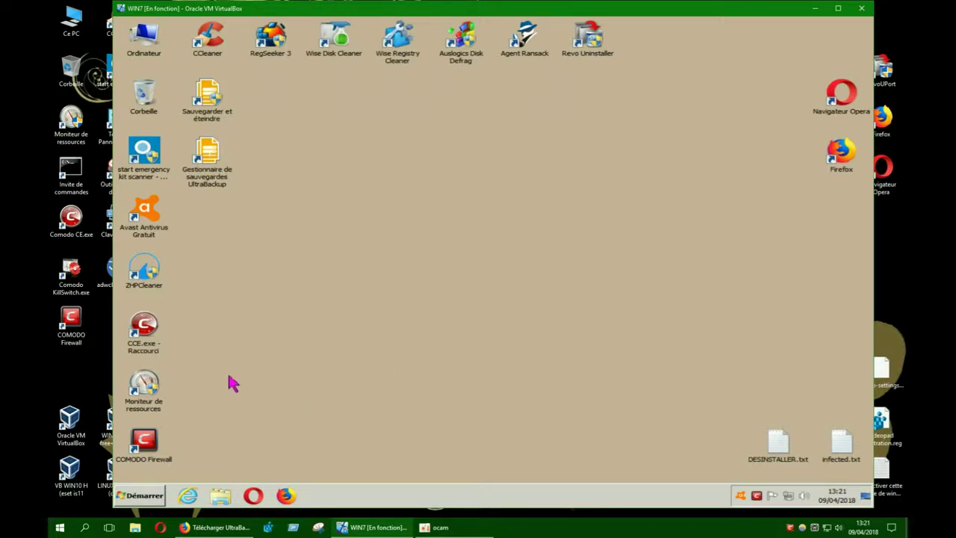
# Restart the Windows 7 virtual machine and bring up its advanced boot options
pyautogui.click(141, 495)
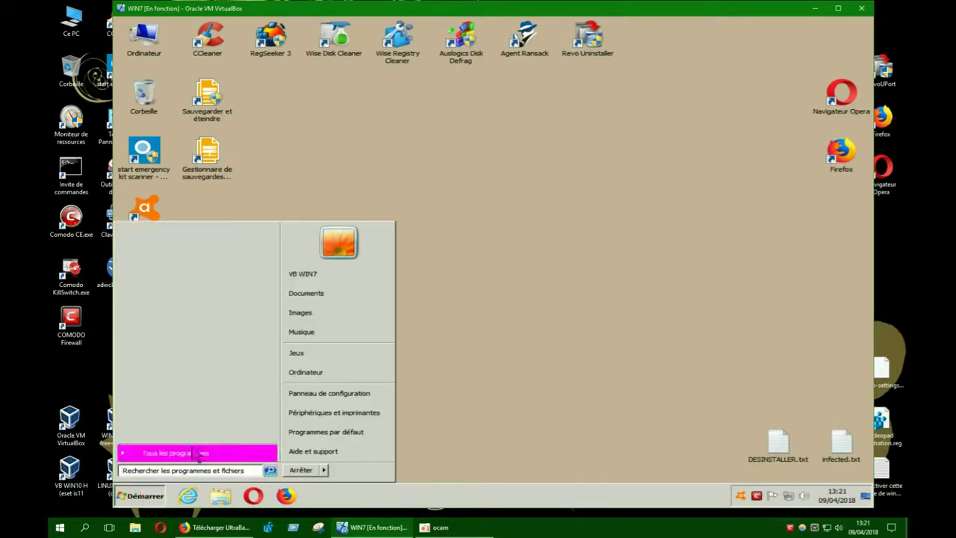
pyautogui.moveTo(326, 472)
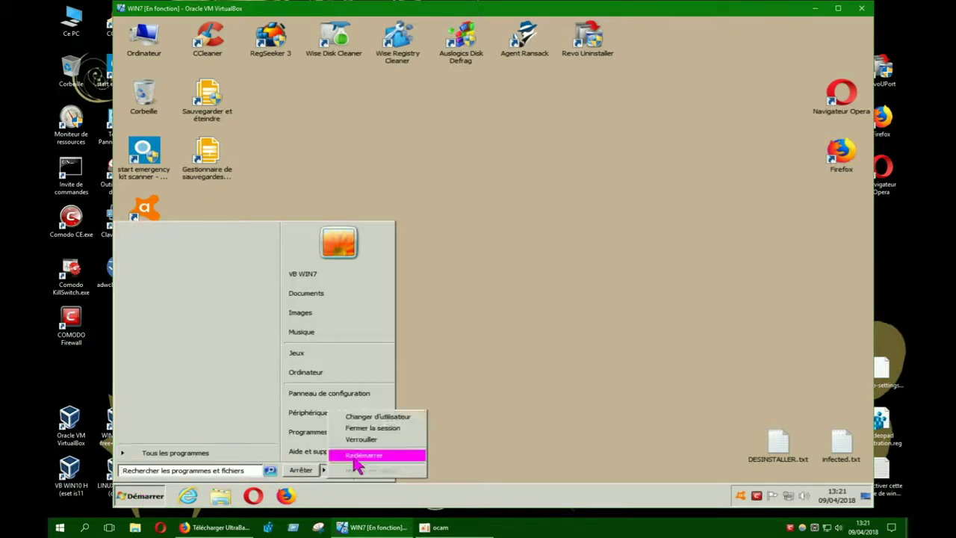
pyautogui.click(357, 457)
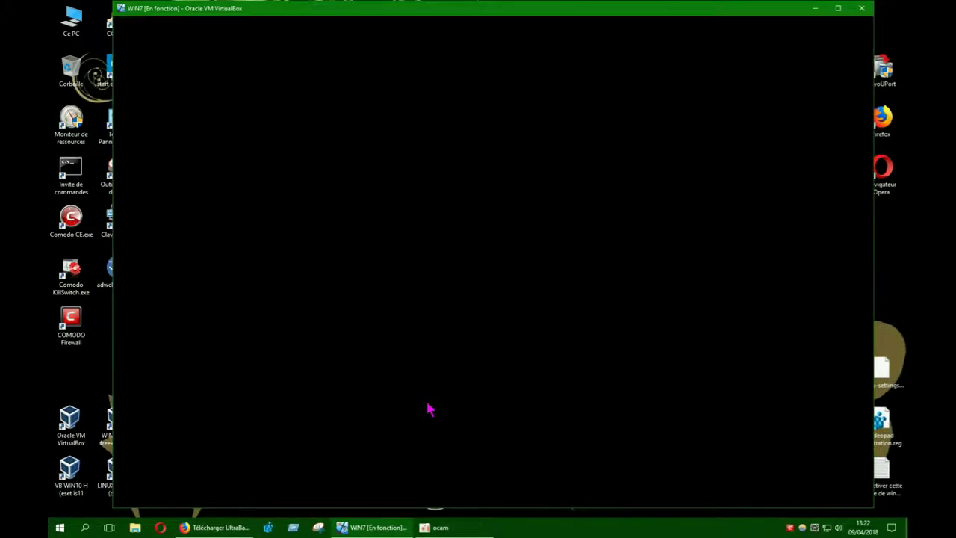
pyautogui.press('F8')
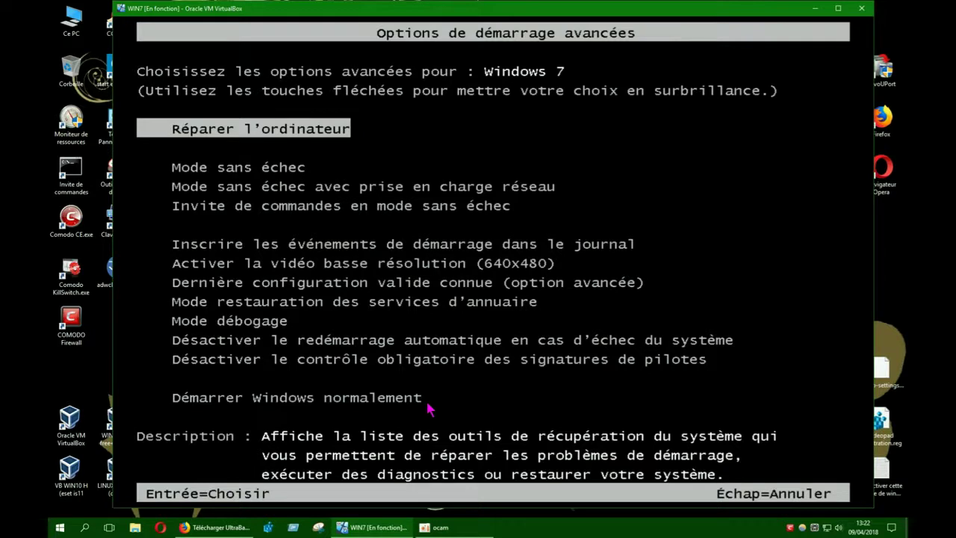
# Start Windows 7 with the boot option Mode sans échec
pyautogui.press('Down')
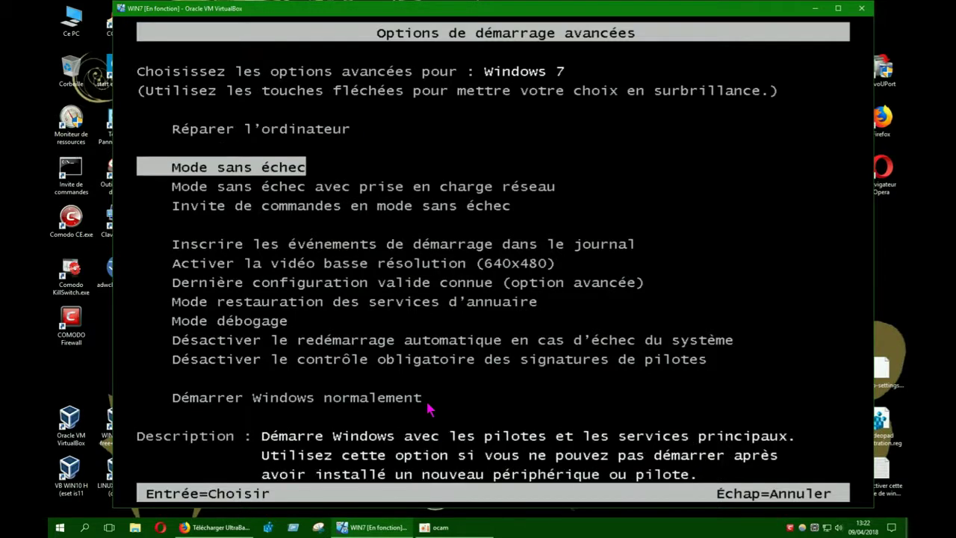
pyautogui.press('Up')
pyautogui.press('Down')
pyautogui.press('Up')
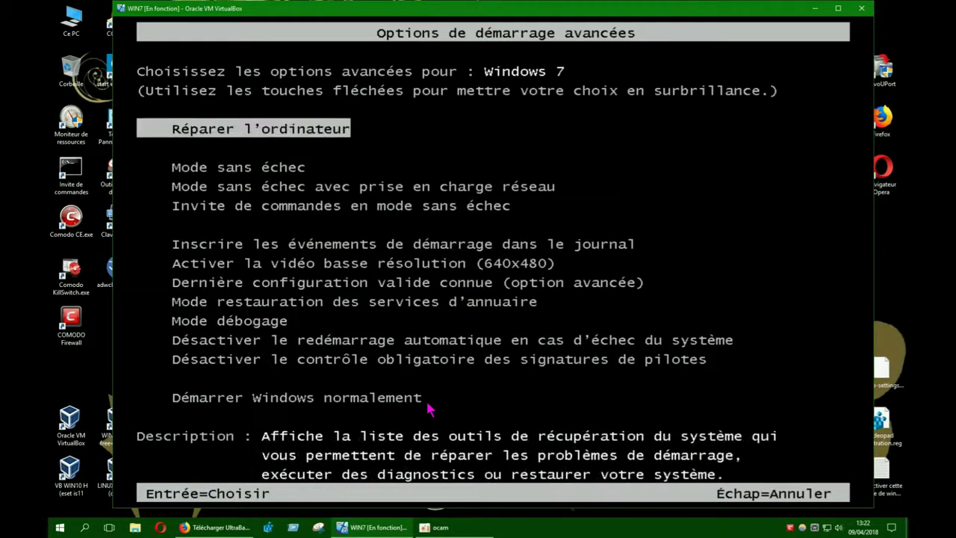
pyautogui.press('Down')
pyautogui.press('Down')
pyautogui.press('Down')
pyautogui.press('Down')
pyautogui.press('Down')
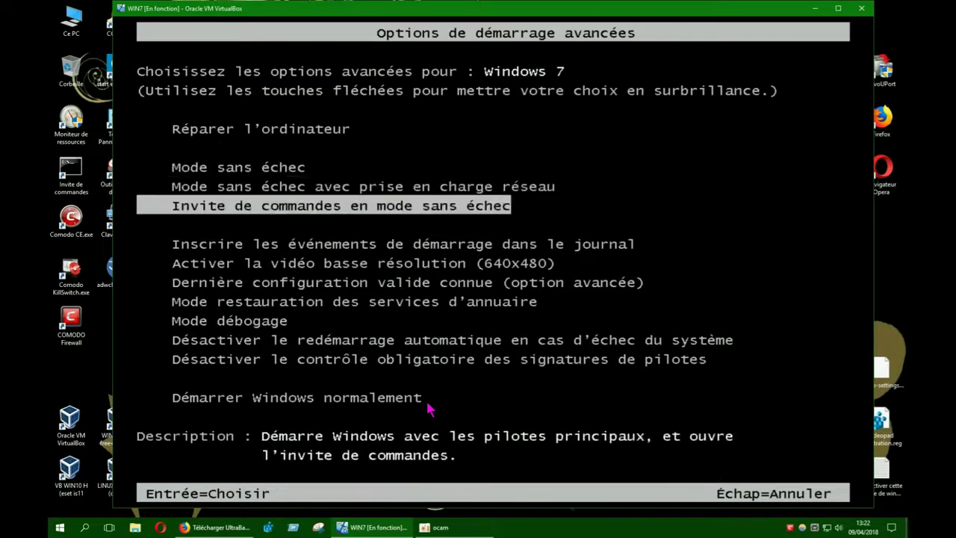
pyautogui.press('Down')
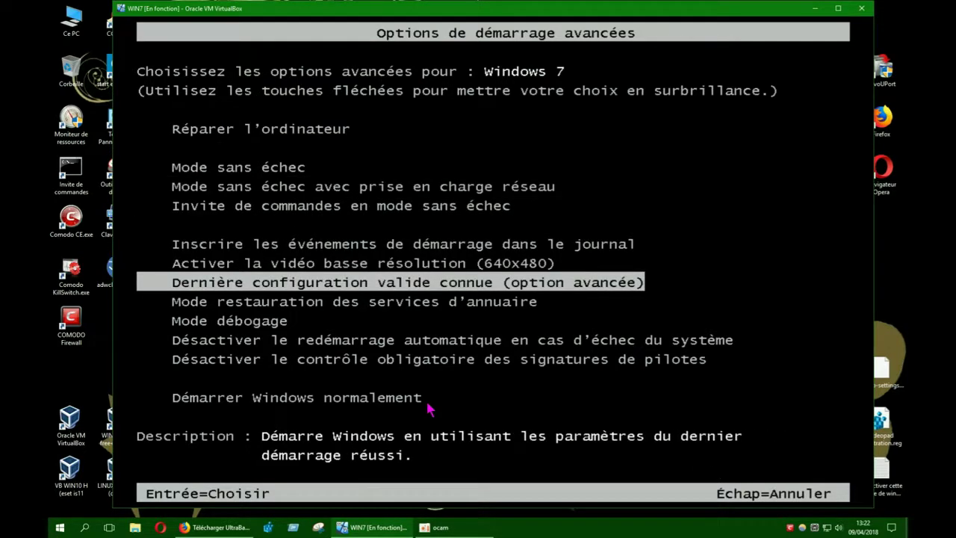
pyautogui.press('Up')
pyautogui.press('Up')
pyautogui.press('Up')
pyautogui.press('Up')
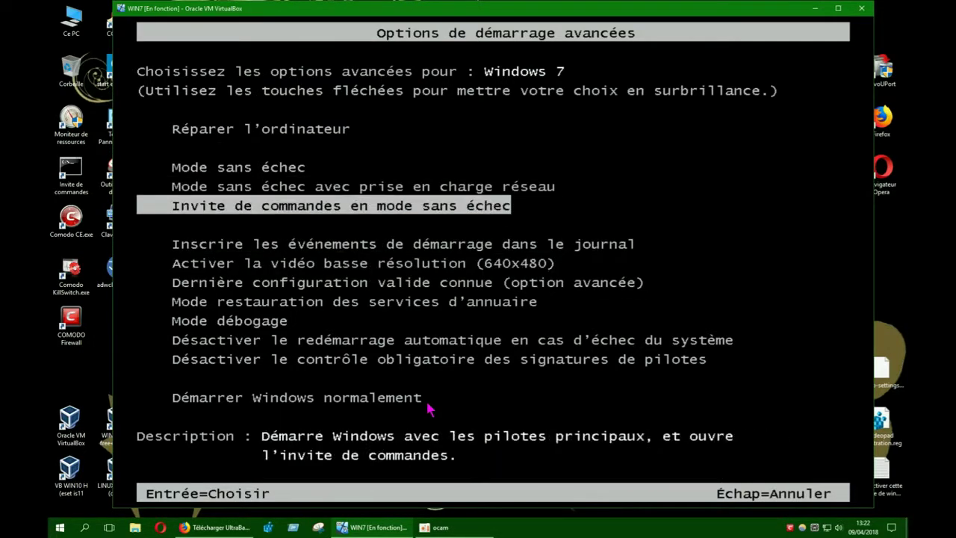
pyautogui.press('Up')
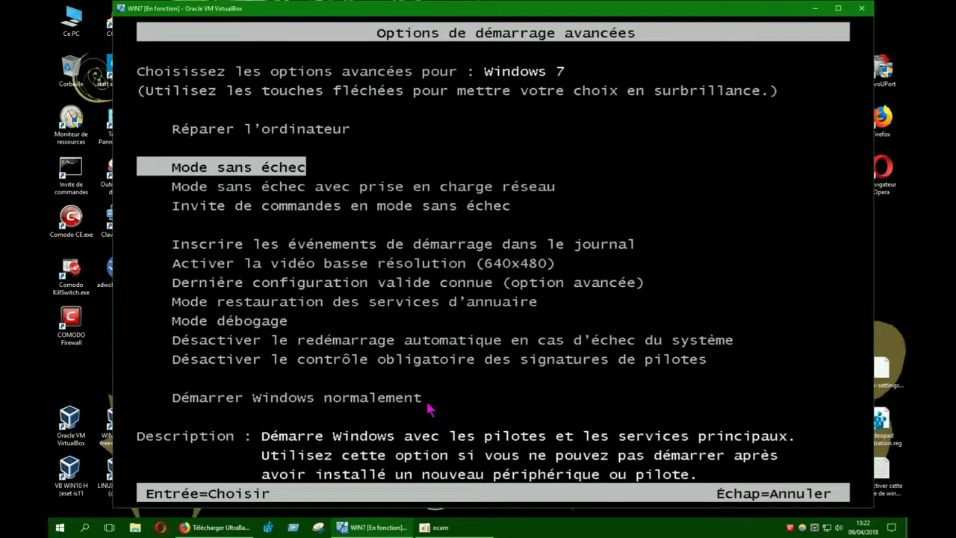
pyautogui.press('Return')
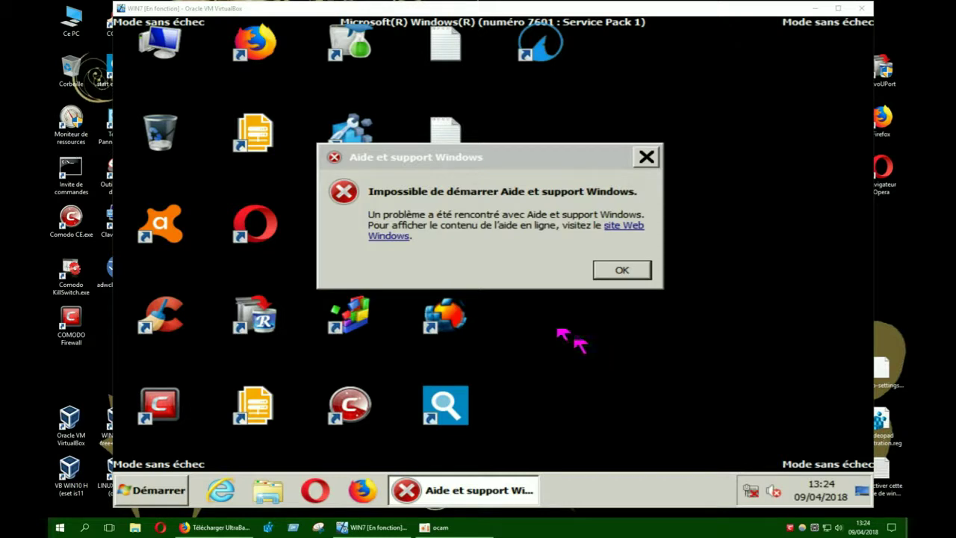
# Dismiss the Aide et support Windows error dialog and leave the safe mode desktop clear
pyautogui.click(647, 160)
pyautogui.click(646, 158)
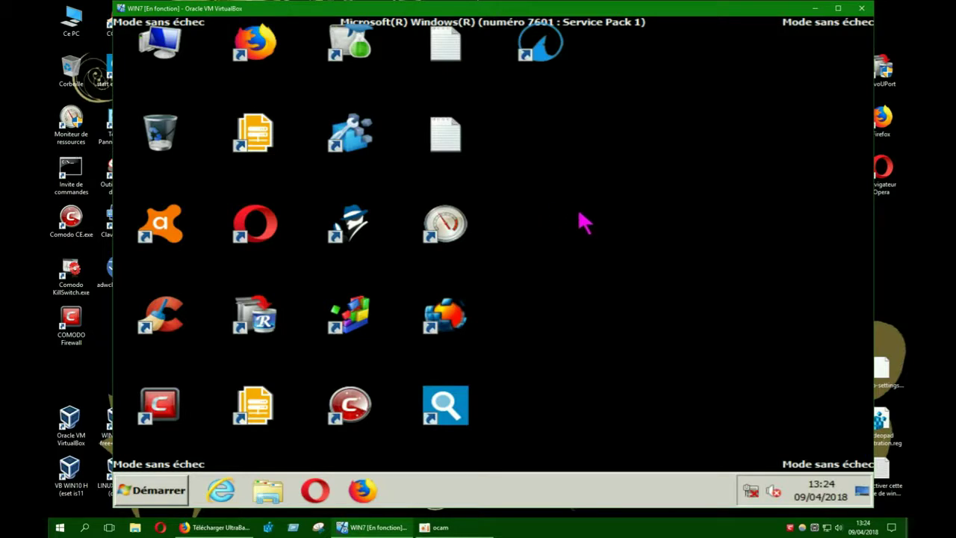
pyautogui.click(445, 149)
pyautogui.click(445, 224)
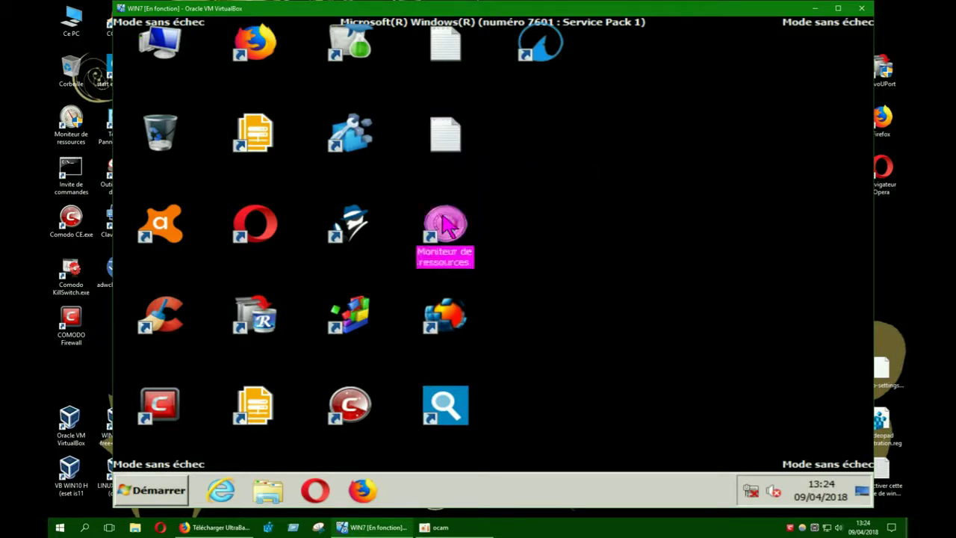
pyautogui.click(497, 172)
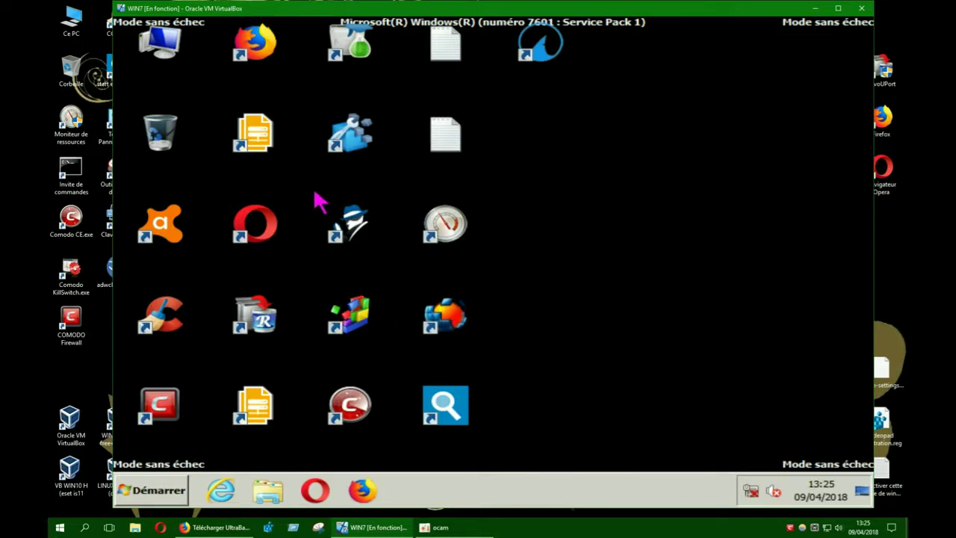
# Launch Gestionnaire de sauvegardes UltraBackup from the safe mode desktop
pyautogui.click(256, 143)
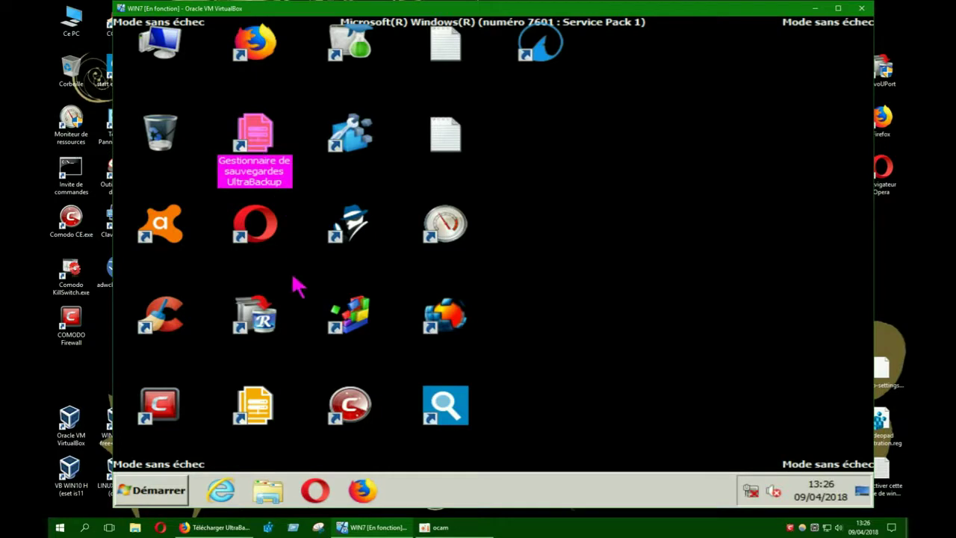
pyautogui.click(265, 410)
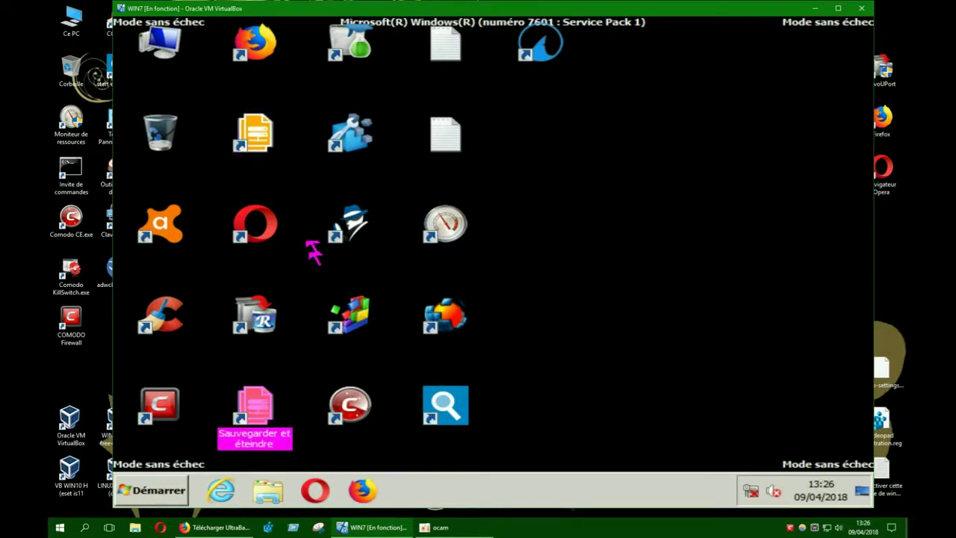
pyautogui.click(259, 141)
pyautogui.doubleClick(258, 142)
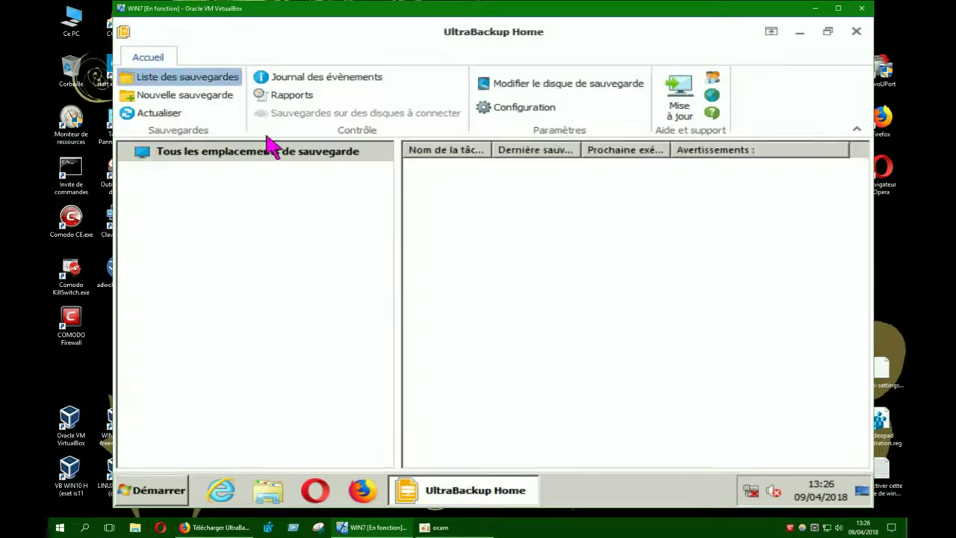
# Keep the UltraBackup Home window maximized and begin a new backup task
pyautogui.click(827, 33)
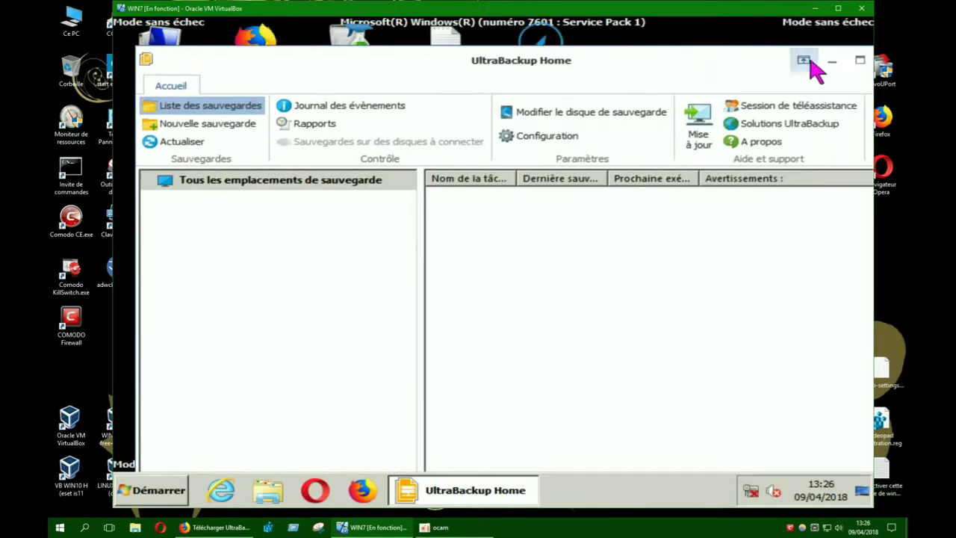
pyautogui.click(859, 64)
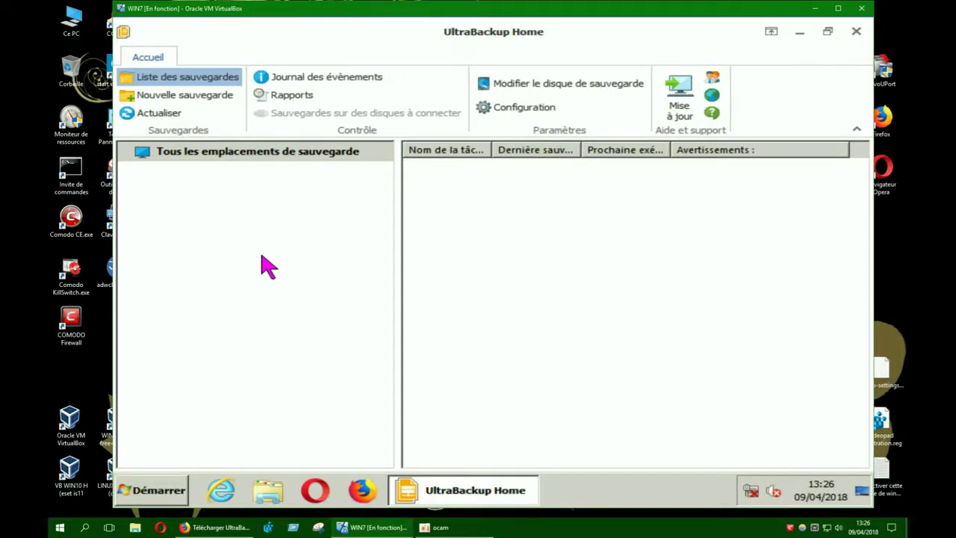
pyautogui.click(183, 96)
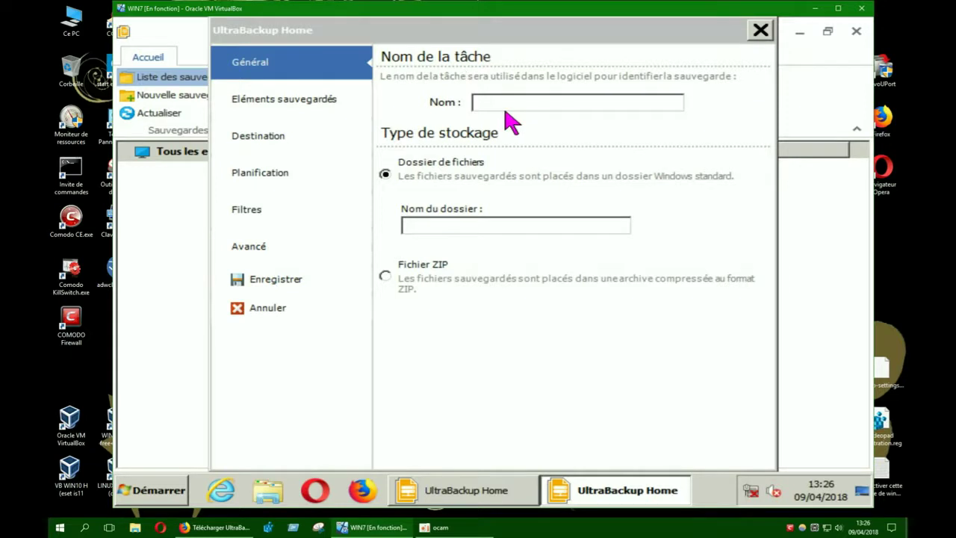
# Name the backup task svg 01 and set its storage type to Fichier ZIP
pyautogui.write('svg 01')
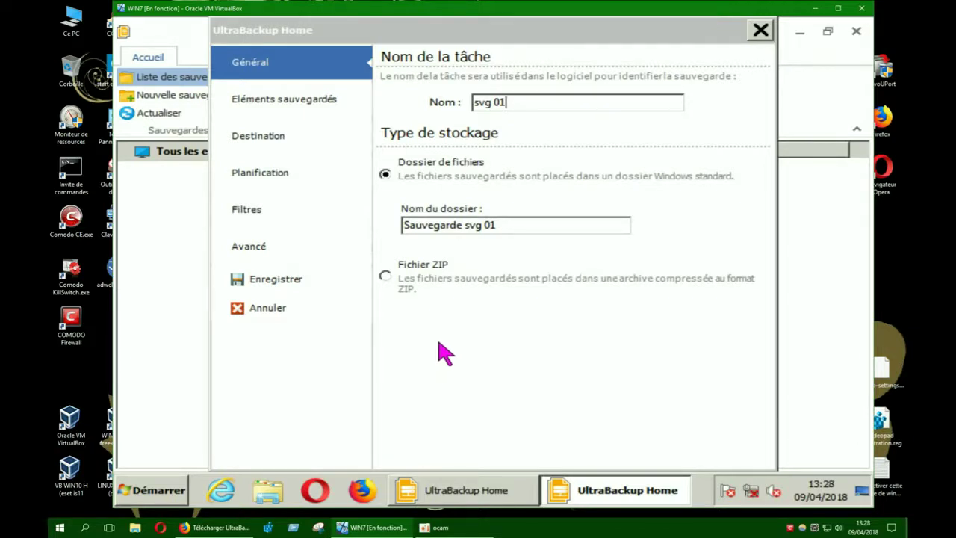
pyautogui.click(386, 276)
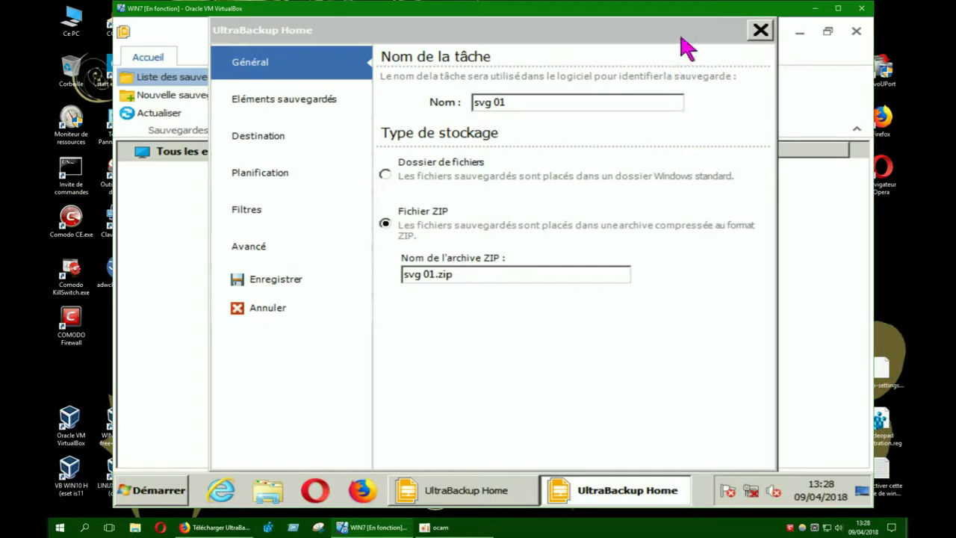
pyautogui.moveTo(683, 22)
pyautogui.mouseDown()
pyautogui.moveTo(681, 35)
pyautogui.moveTo(681, 25)
pyautogui.mouseUp()
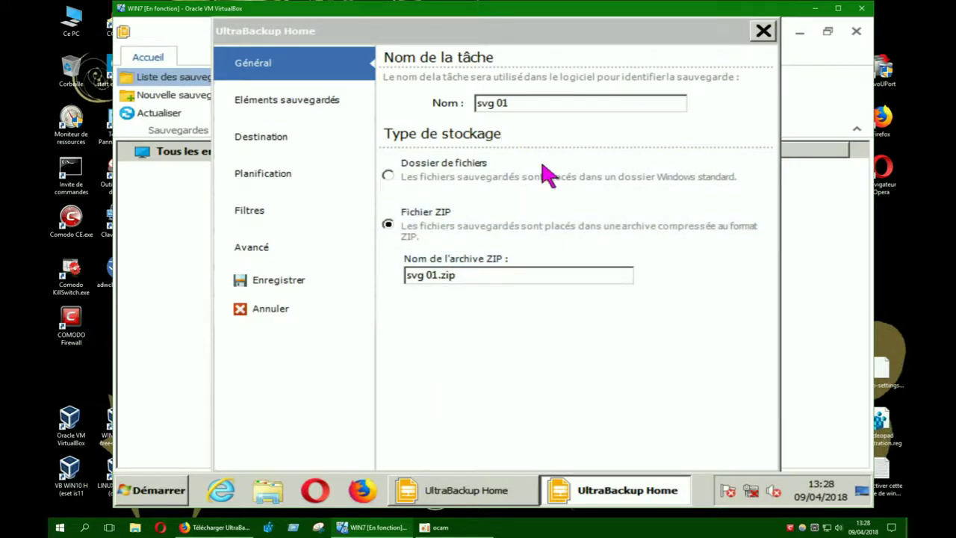
# Start adding a folder or file to the task's saved items and expand Disque local (C:) in the folder browser
pyautogui.click(306, 107)
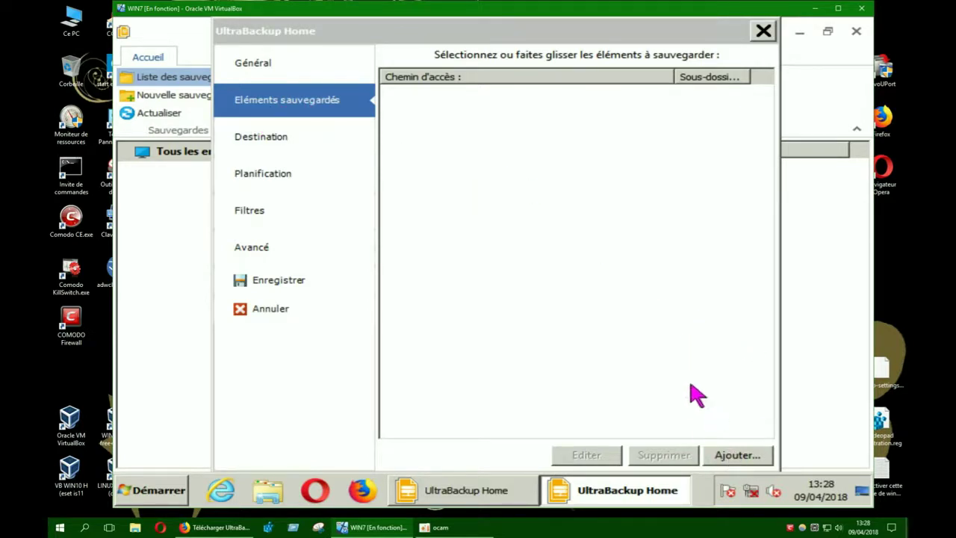
pyautogui.click(739, 457)
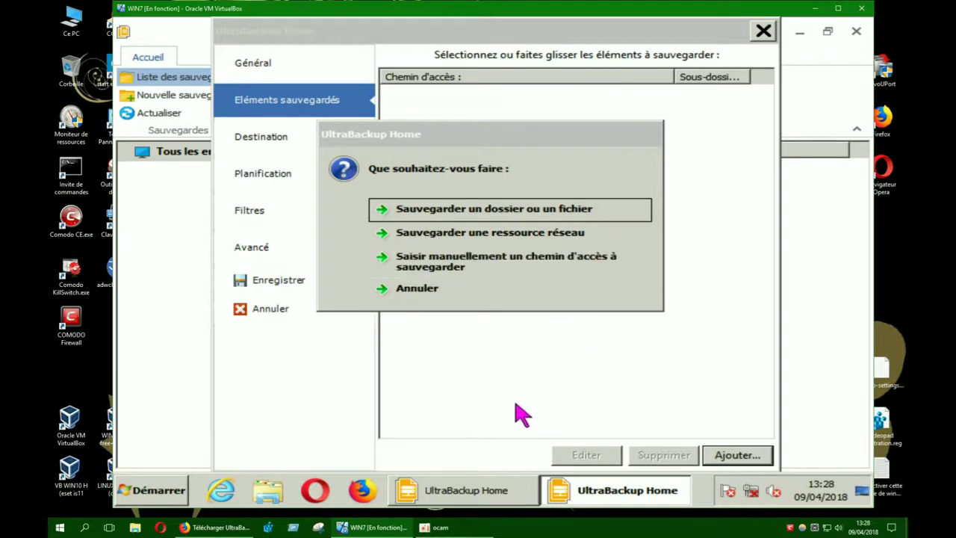
pyautogui.click(506, 216)
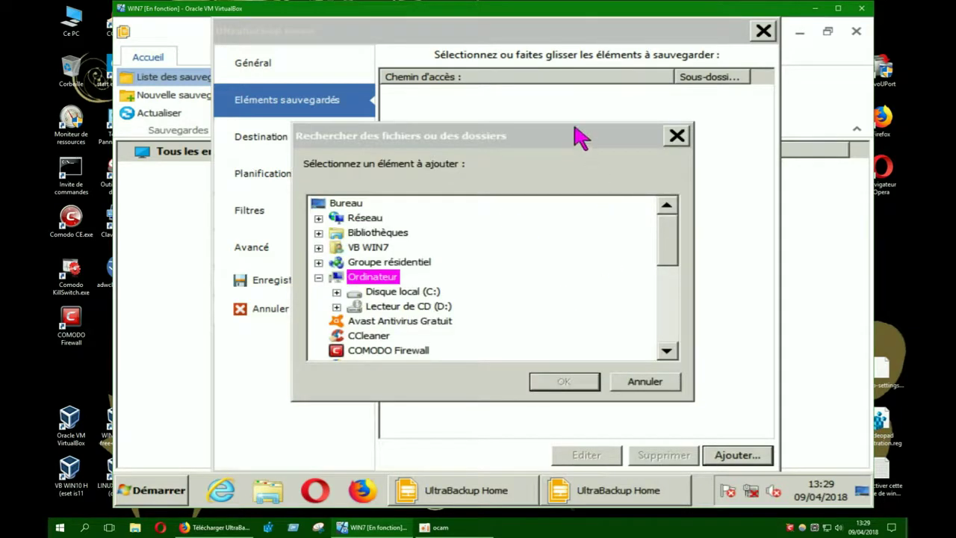
pyautogui.moveTo(572, 141); pyautogui.dragTo(510, 48)
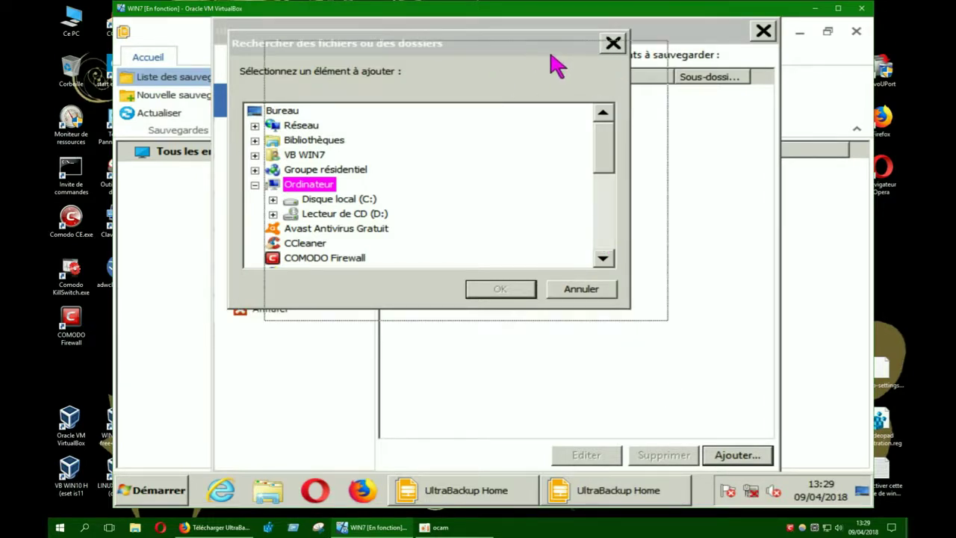
pyautogui.moveTo(512, 55); pyautogui.dragTo(516, 57)
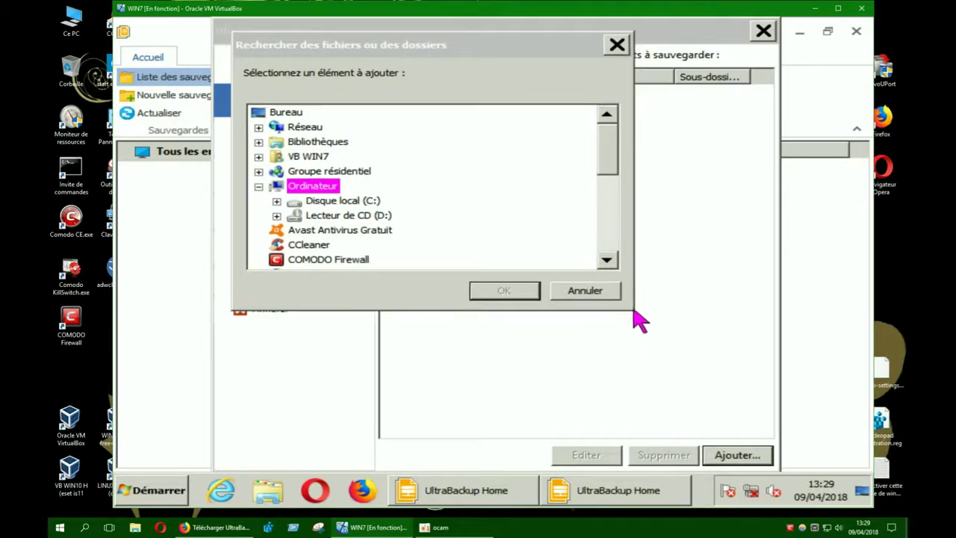
pyautogui.scroll(-1, 613, 173)
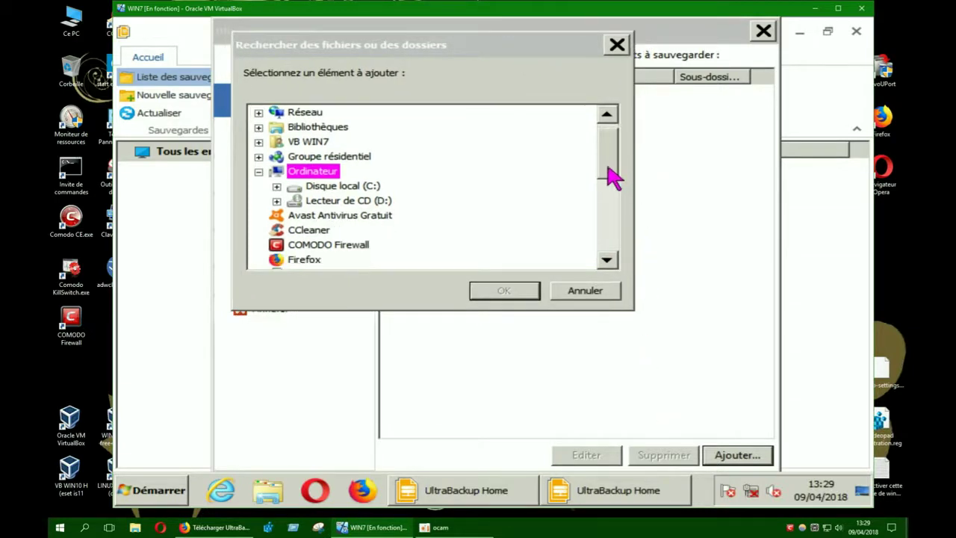
pyautogui.click(276, 186)
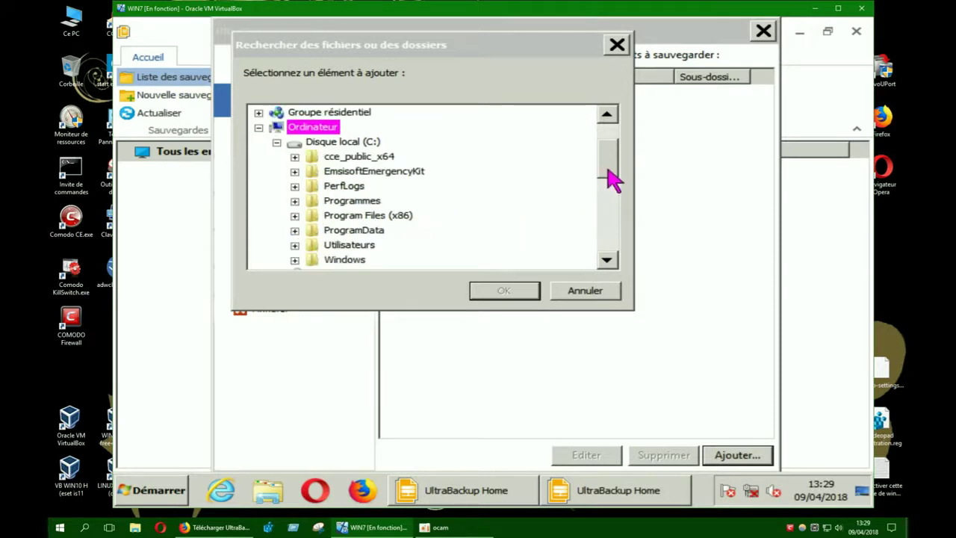
pyautogui.moveTo(612, 178); pyautogui.dragTo(611, 188)
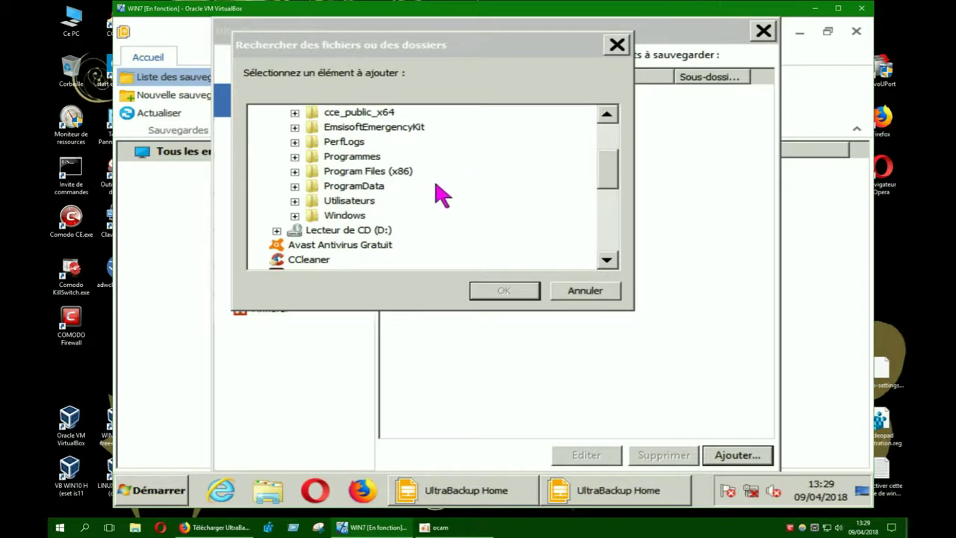
# Examine the Programmes, Program Files (x86) and ProgramData folders on drive C: as candidates for the backup
pyautogui.click(340, 159)
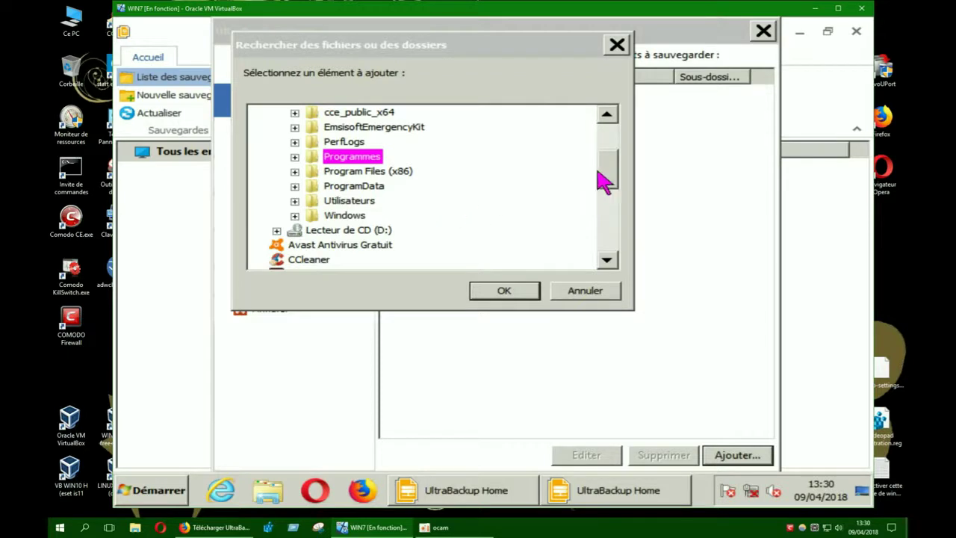
pyautogui.click(354, 175)
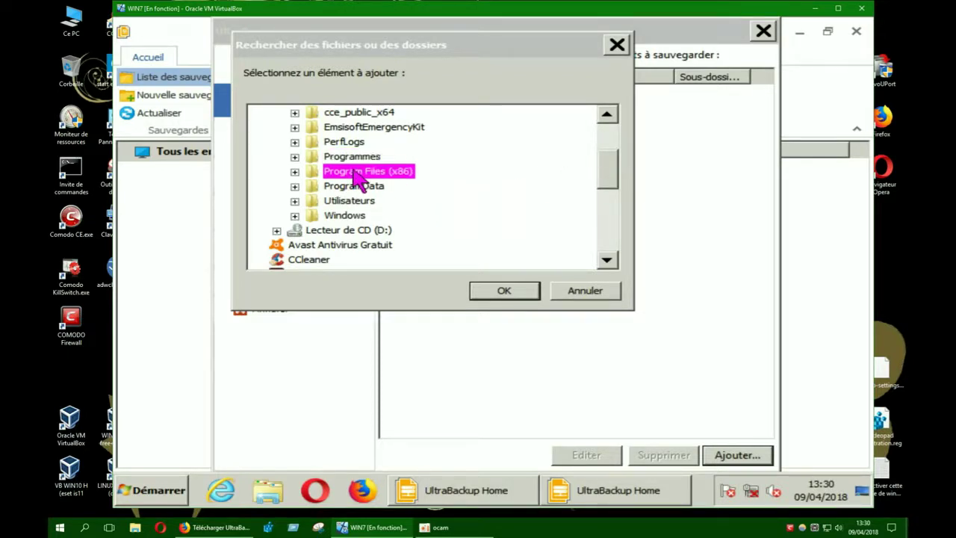
pyautogui.click(351, 188)
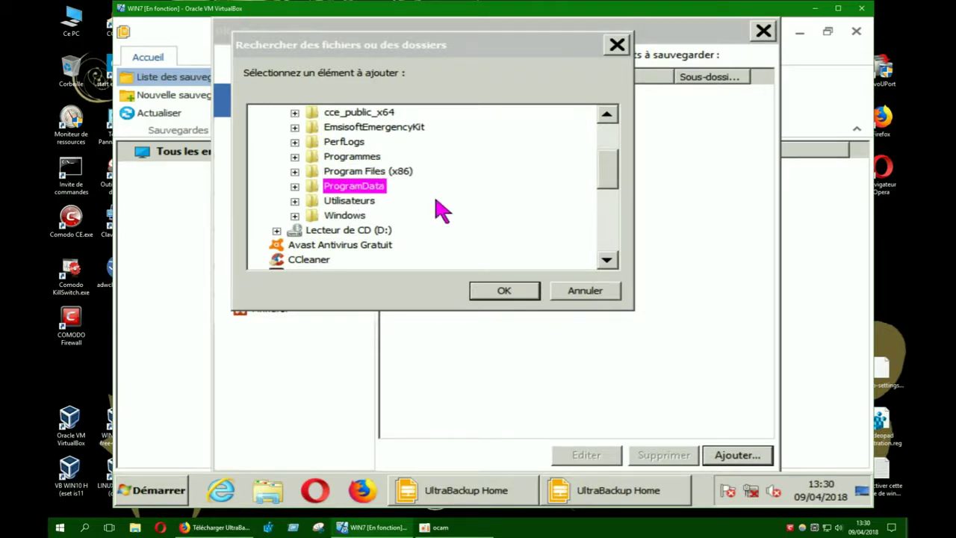
pyautogui.click(358, 159)
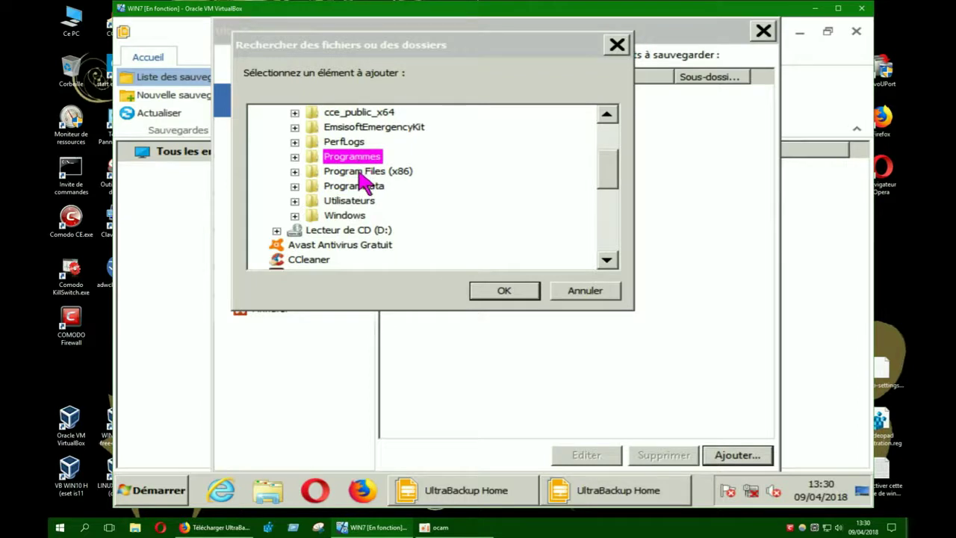
pyautogui.click(360, 173)
pyautogui.click(358, 186)
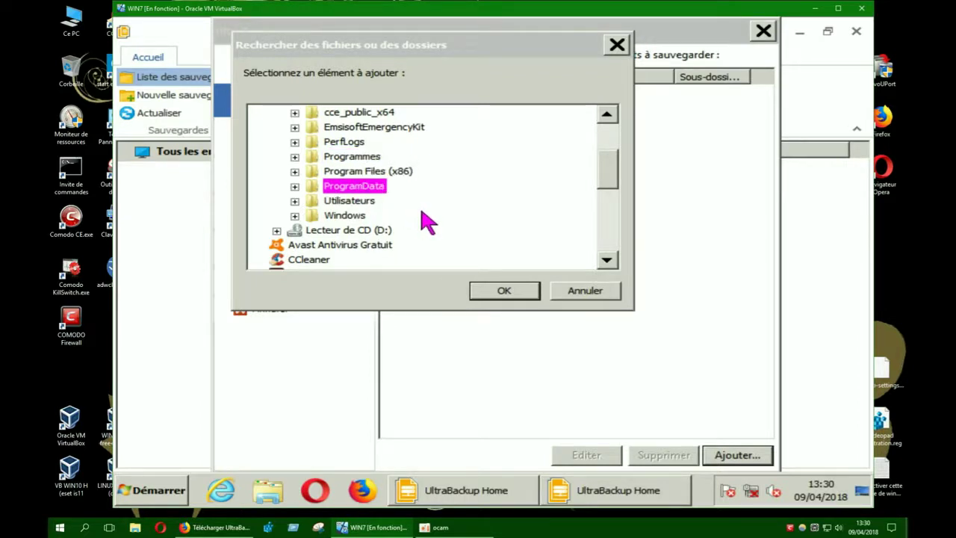
pyautogui.click(364, 158)
pyautogui.click(362, 173)
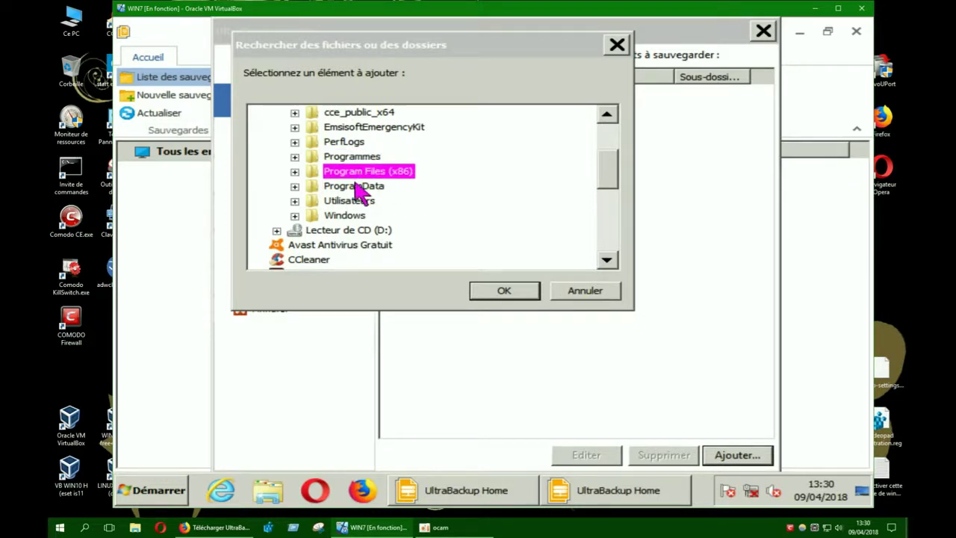
pyautogui.click(358, 186)
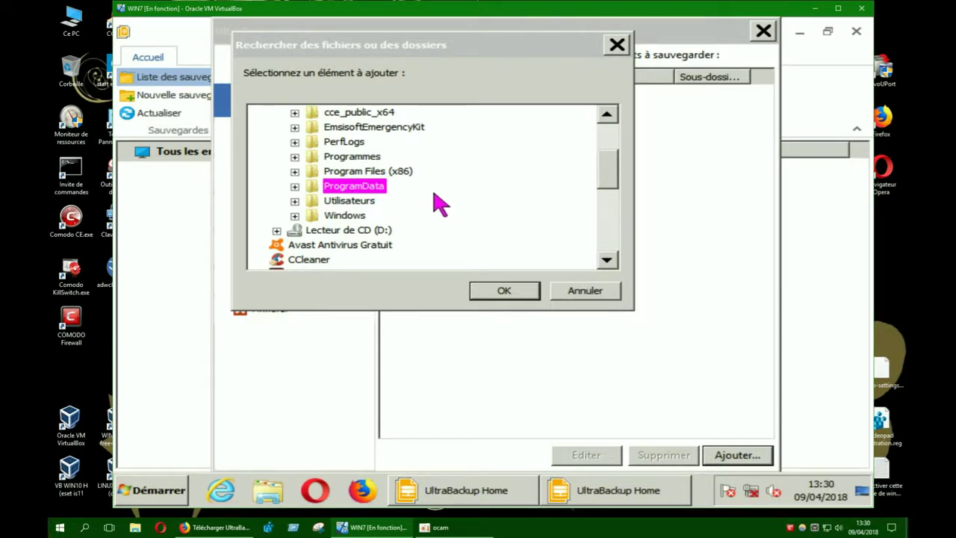
pyautogui.click(358, 157)
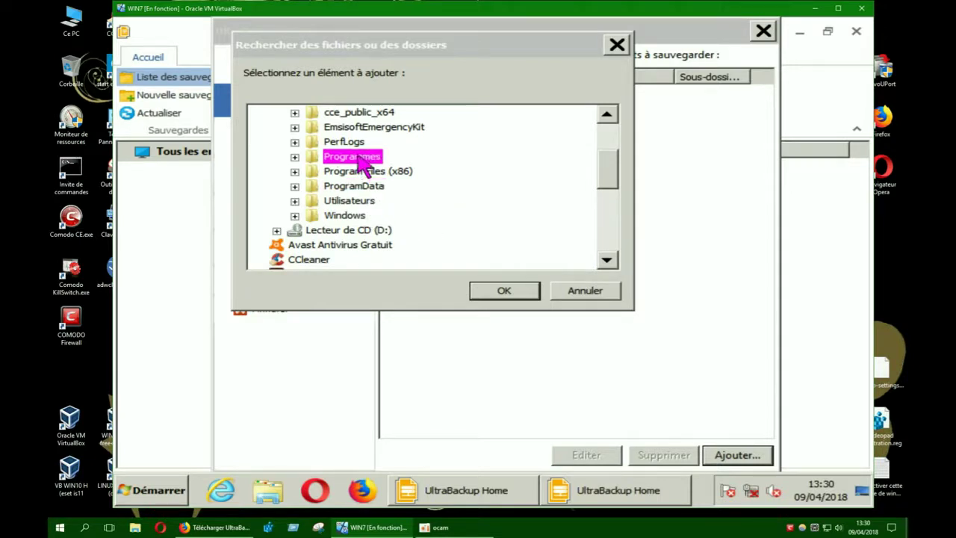
pyautogui.click(366, 173)
pyautogui.click(361, 186)
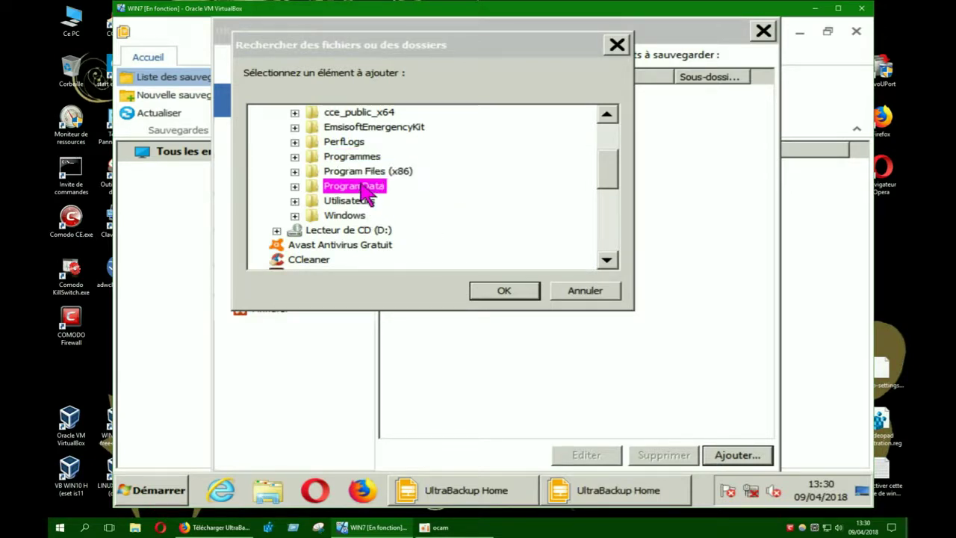
pyautogui.click(373, 158)
pyautogui.click(374, 171)
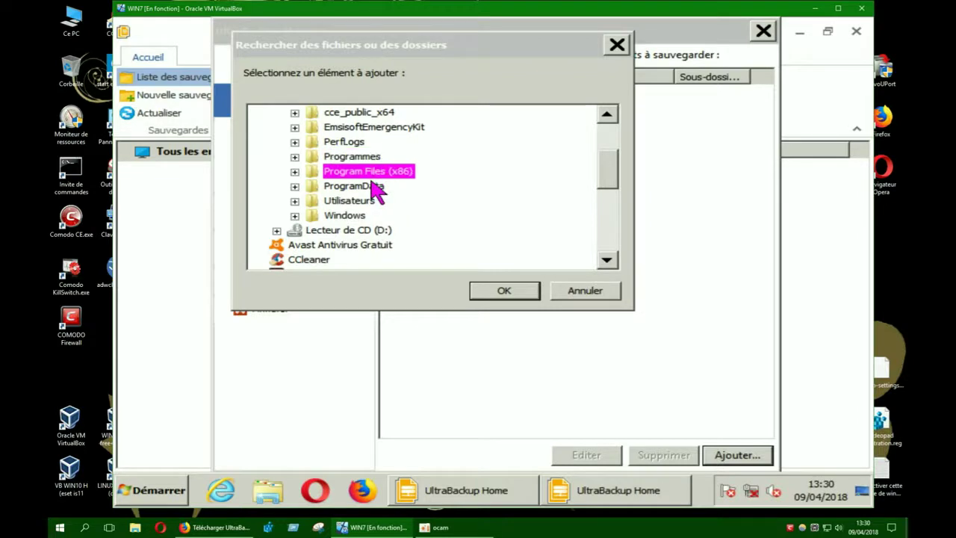
pyautogui.click(371, 186)
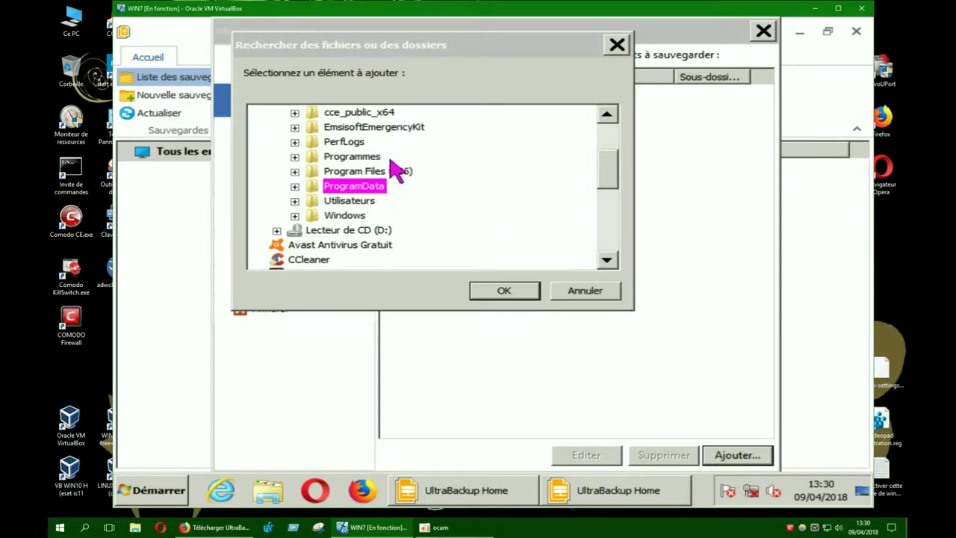
# Add the Programmes folder from drive C: to the task's saved items
pyautogui.click(339, 158)
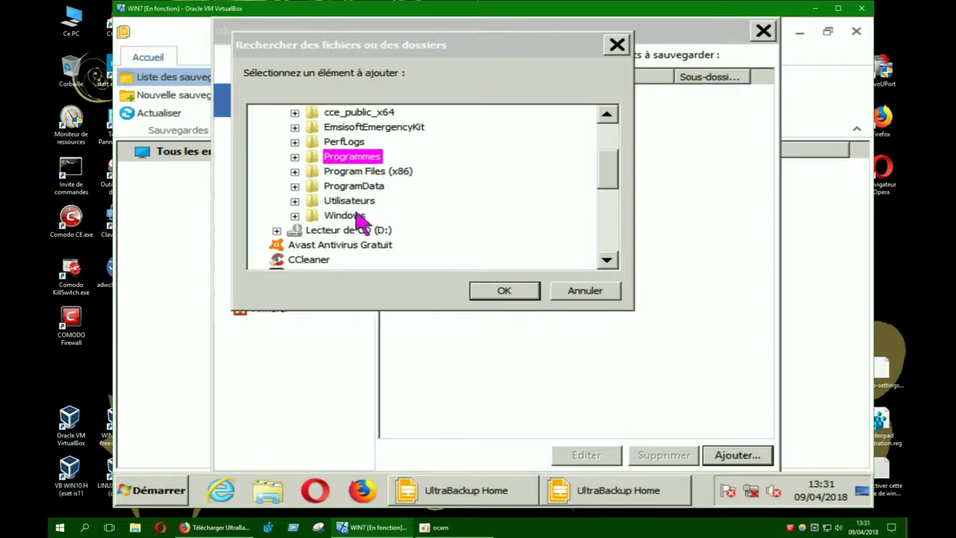
pyautogui.click(494, 293)
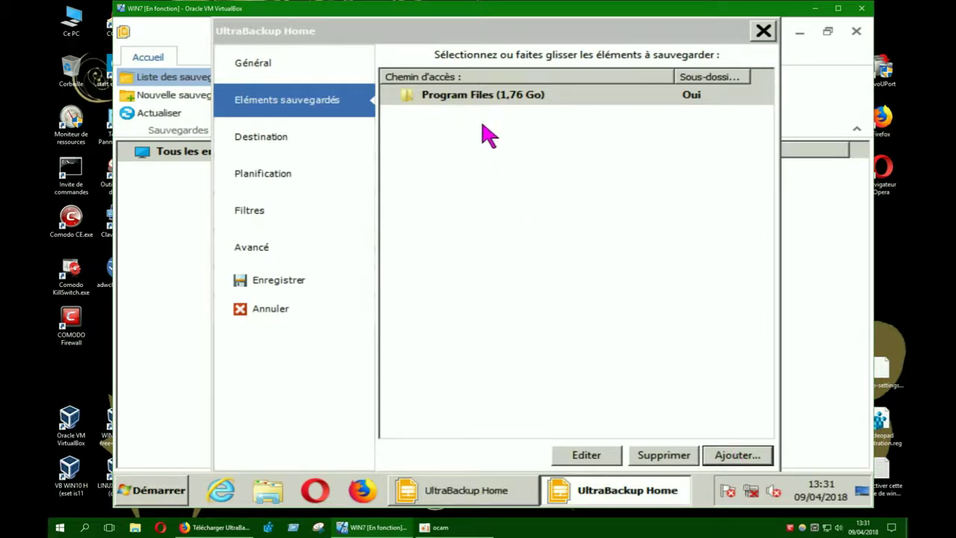
pyautogui.click(737, 457)
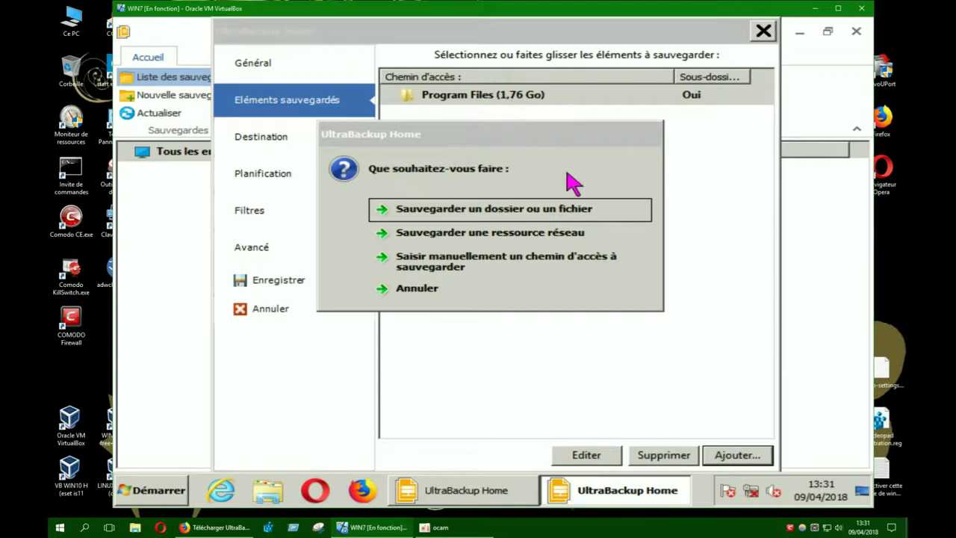
pyautogui.click(478, 211)
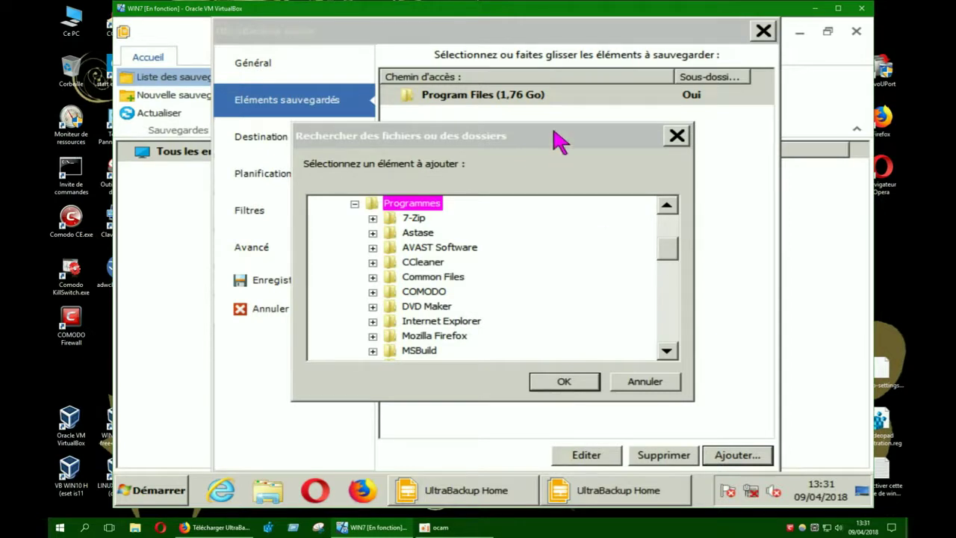
pyautogui.moveTo(562, 142)
pyautogui.mouseDown()
pyautogui.moveTo(537, 257)
pyautogui.moveTo(559, 231)
pyautogui.moveTo(568, 152)
pyautogui.mouseUp()
pyautogui.moveTo(663, 262); pyautogui.dragTo(668, 315)
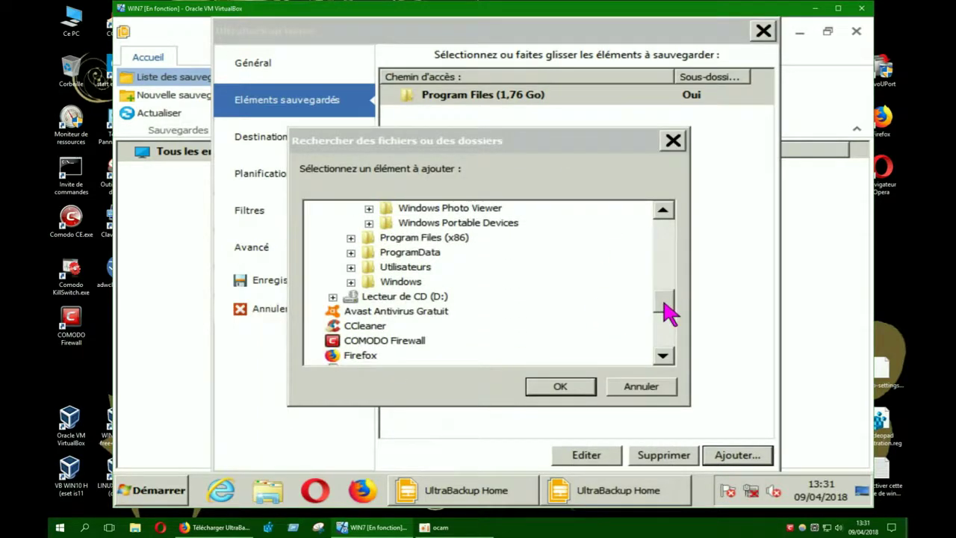
pyautogui.press('Escape')
# Add the AppData folder from Utilisateurs > VB WIN7 on drive C: to the task's saved items
pyautogui.click(736, 456)
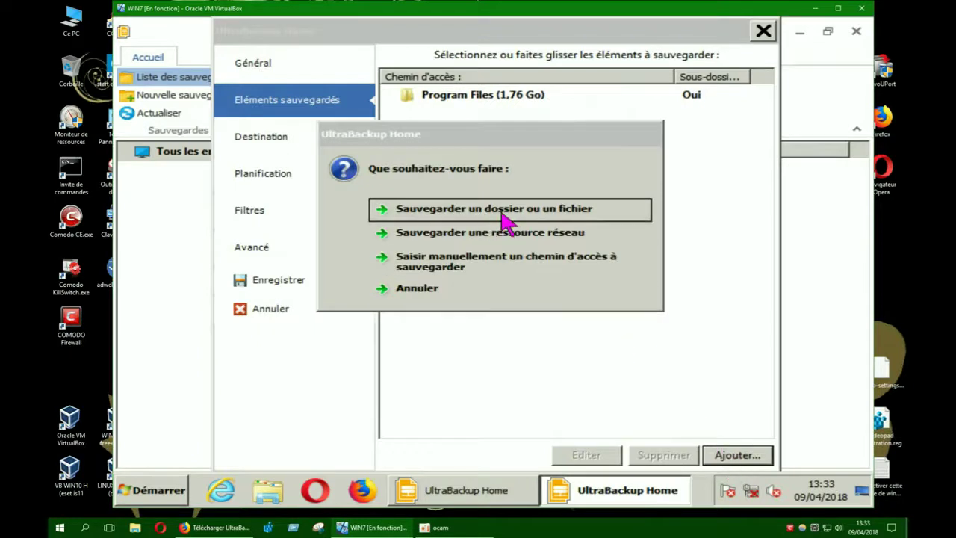
pyautogui.click(462, 211)
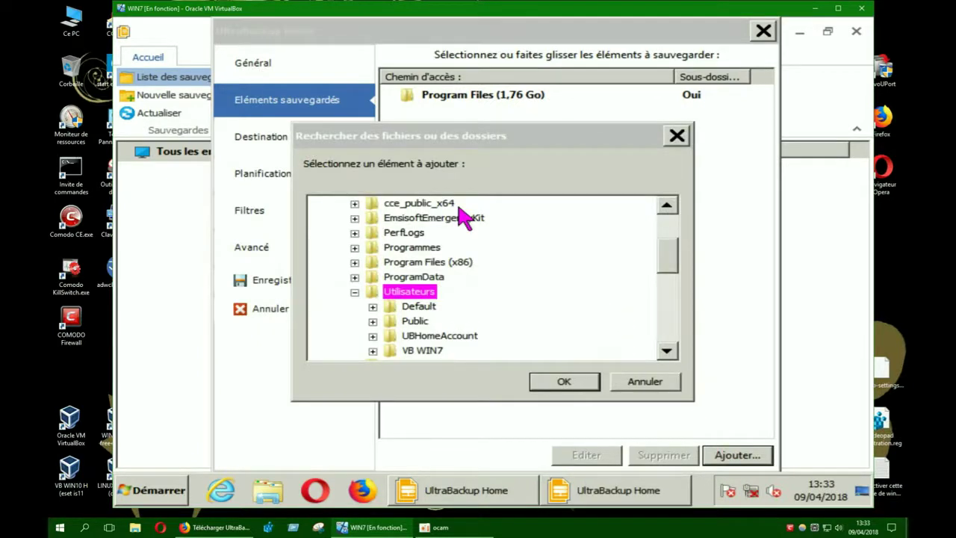
pyautogui.click(355, 292)
pyautogui.click(355, 292)
pyautogui.moveTo(532, 142); pyautogui.dragTo(499, 59)
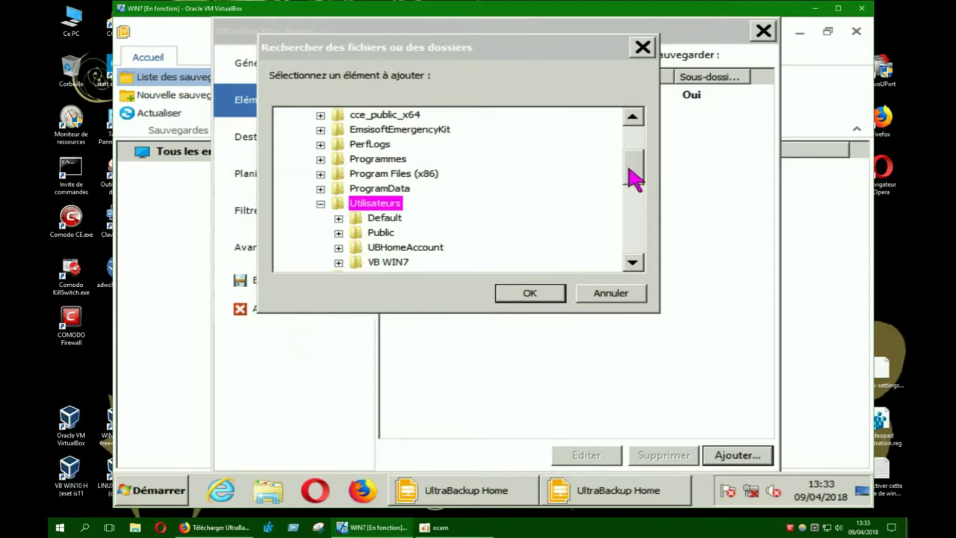
pyautogui.scroll(-1, 632, 181)
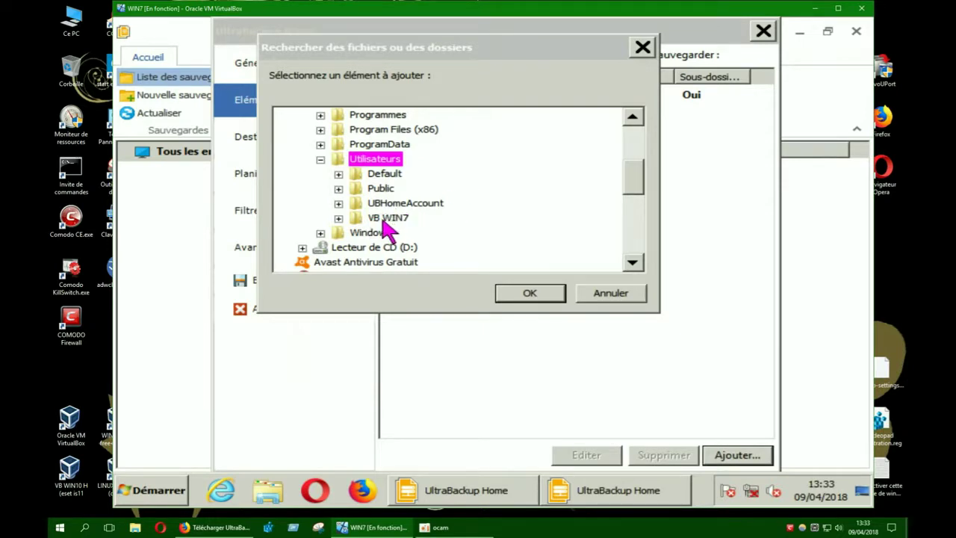
pyautogui.click(339, 217)
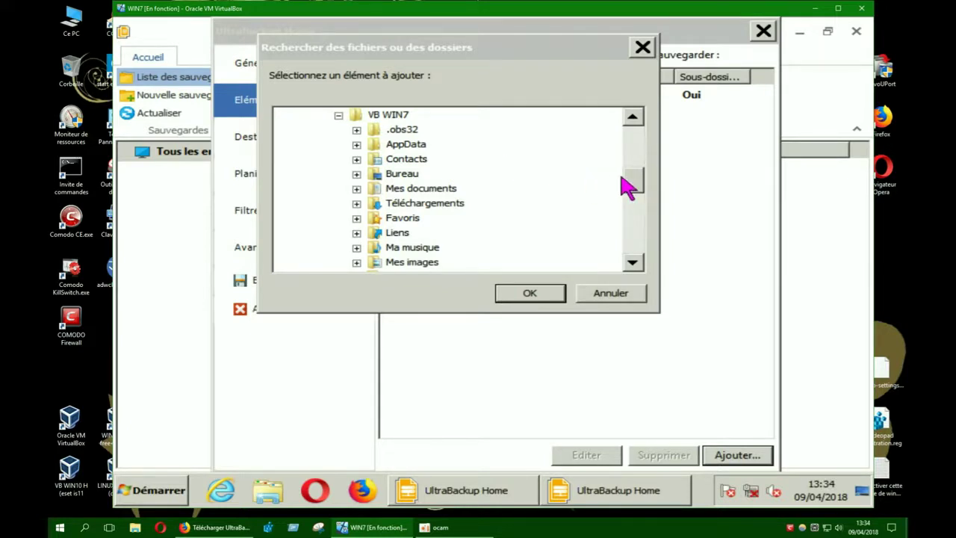
pyautogui.moveTo(635, 187); pyautogui.dragTo(636, 183)
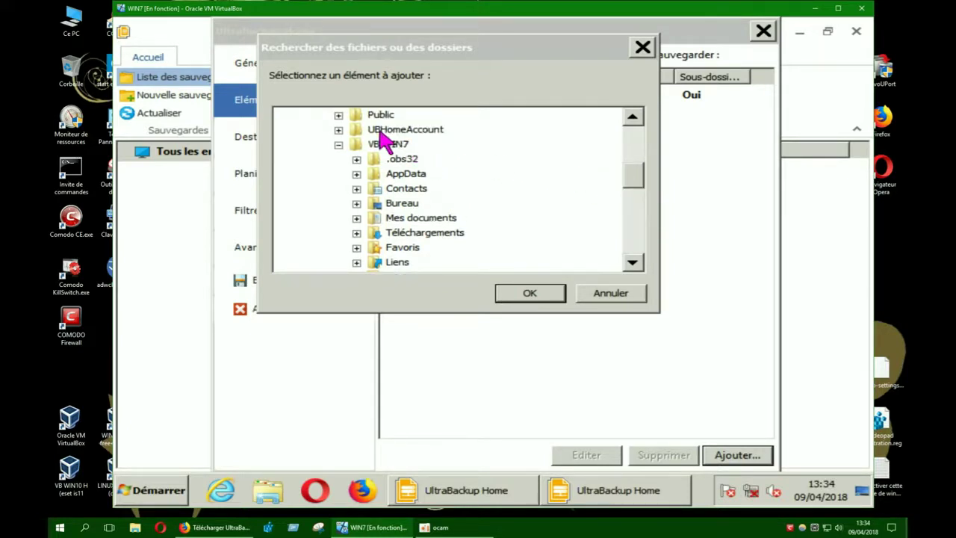
pyautogui.click(390, 173)
pyautogui.click(528, 300)
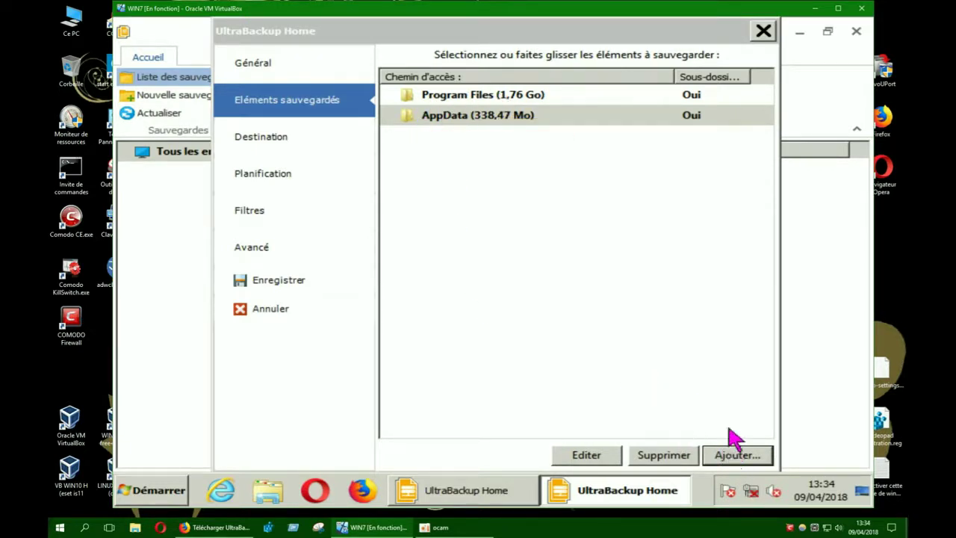
# Add the AppData folder from Utilisateurs > Default on drive C: to the task's saved items
pyautogui.click(728, 457)
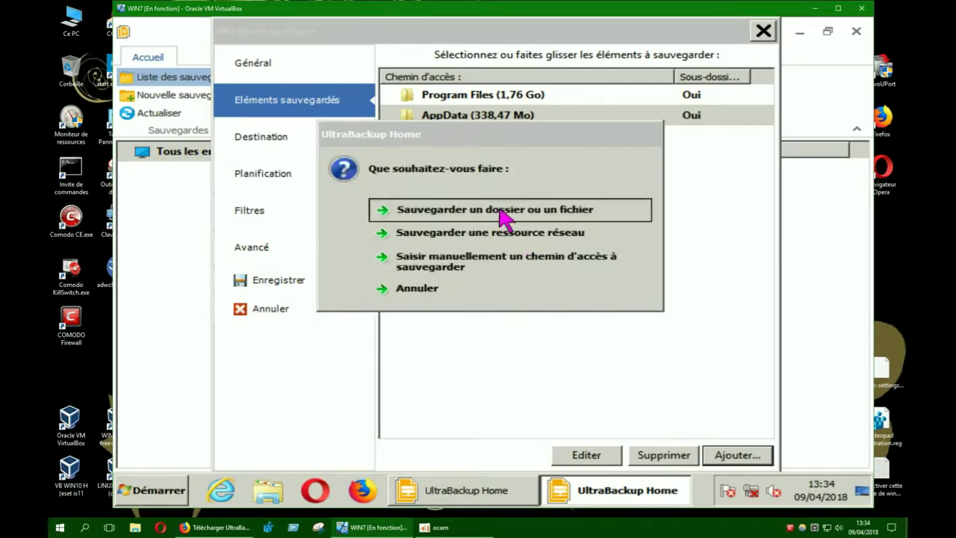
pyautogui.click(426, 210)
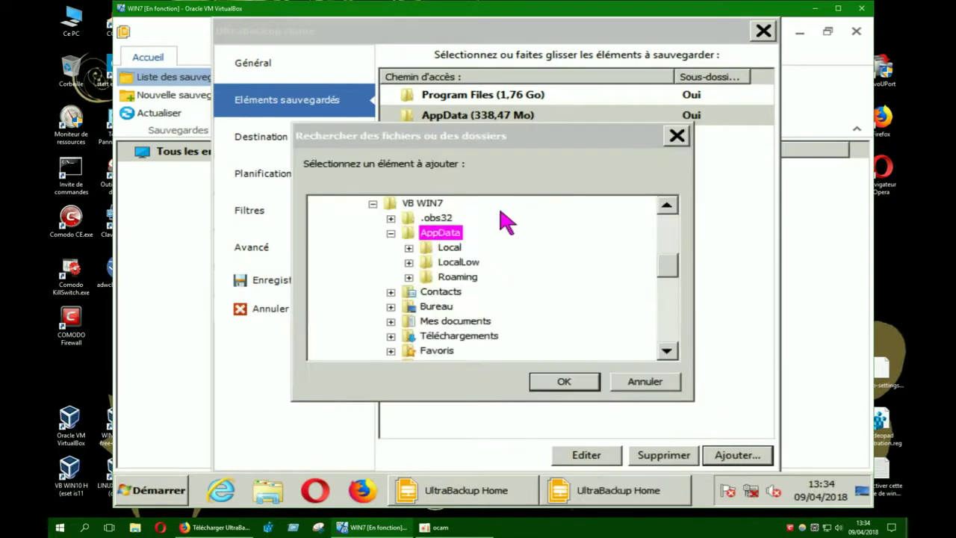
pyautogui.click(373, 203)
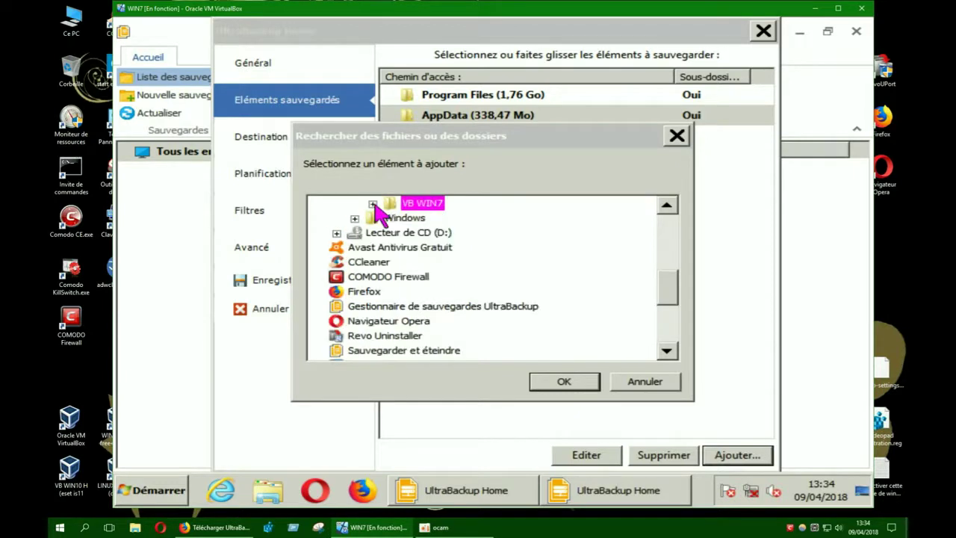
pyautogui.click(666, 205)
pyautogui.click(666, 206)
pyautogui.click(666, 206)
pyautogui.click(666, 206)
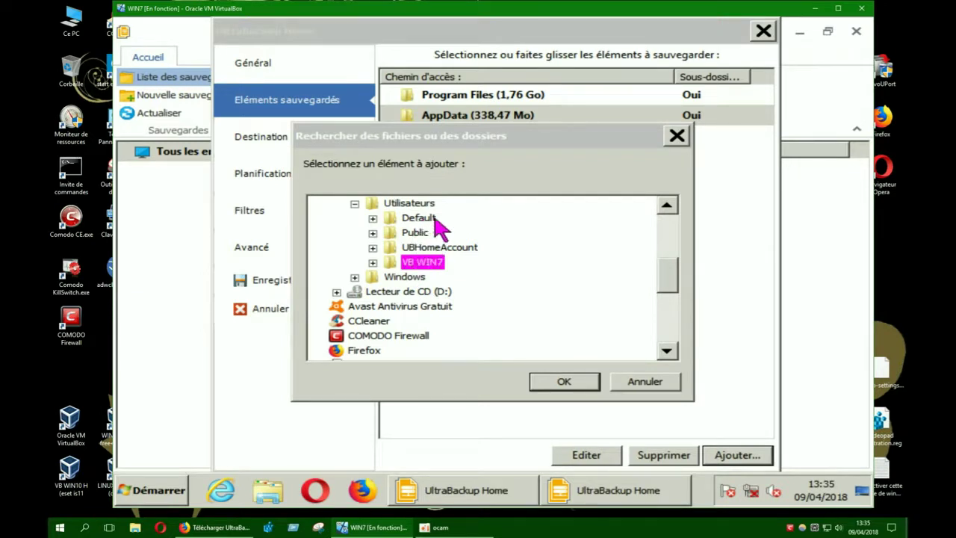
pyautogui.click(372, 217)
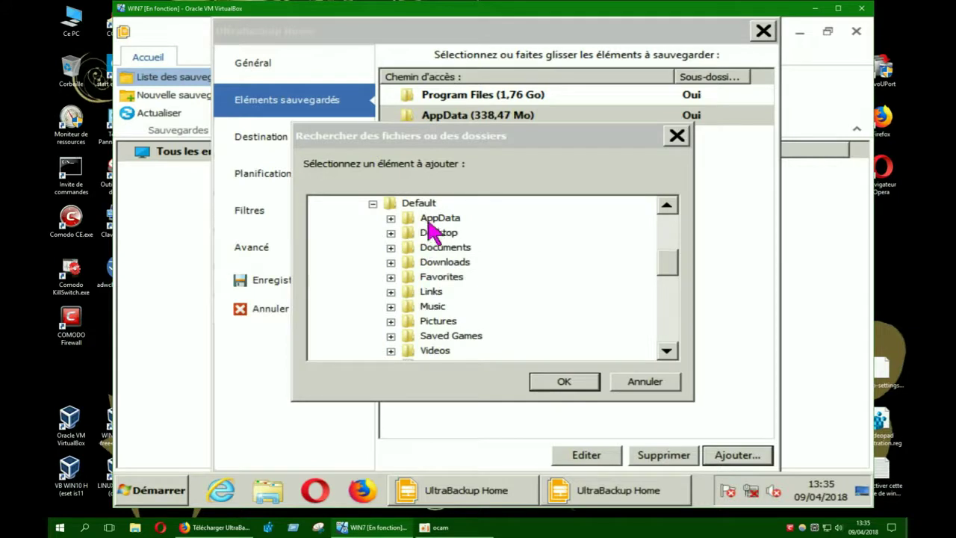
pyautogui.click(437, 219)
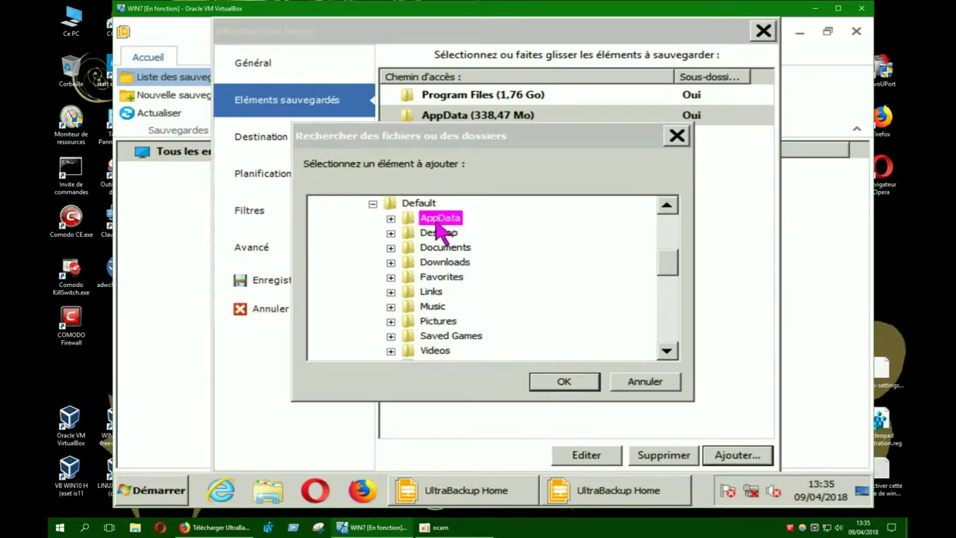
pyautogui.click(391, 219)
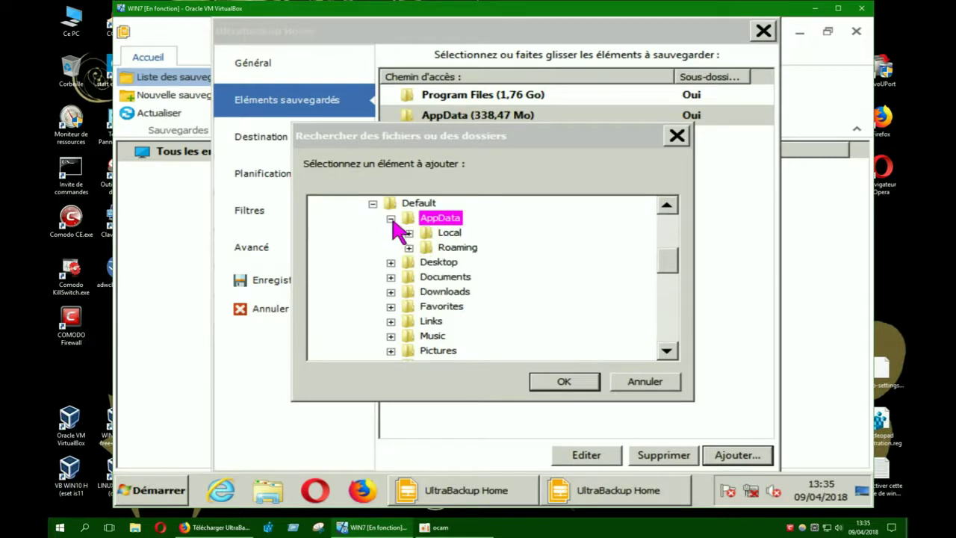
pyautogui.click(391, 219)
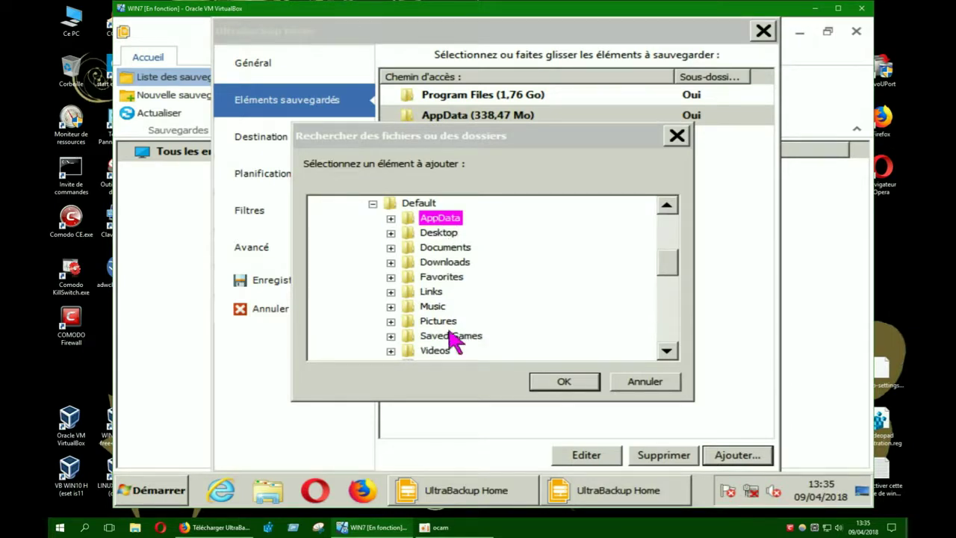
pyautogui.click(553, 382)
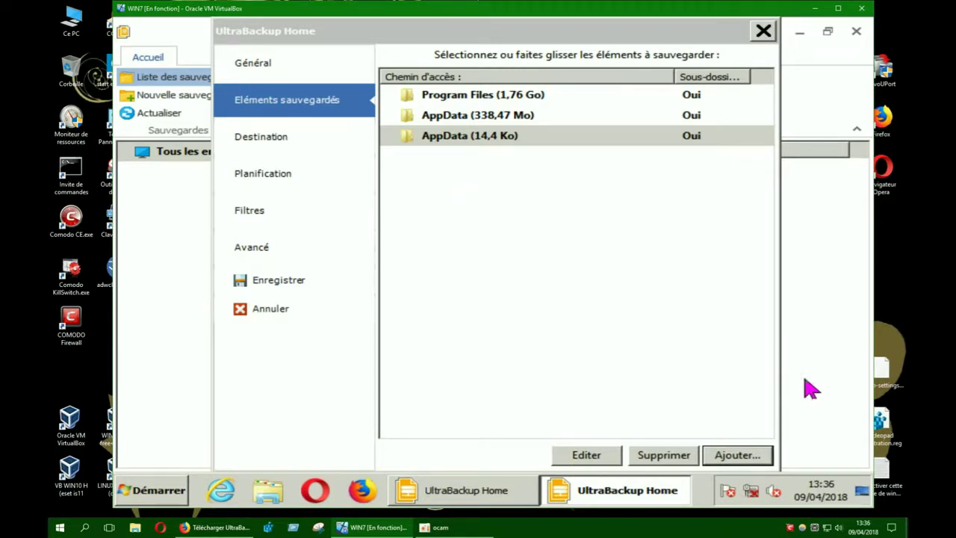
# Browse the VB WIN7 user folder and its Mes documents subfolder as backup candidates, and close the browser without adding anything
pyautogui.click(740, 456)
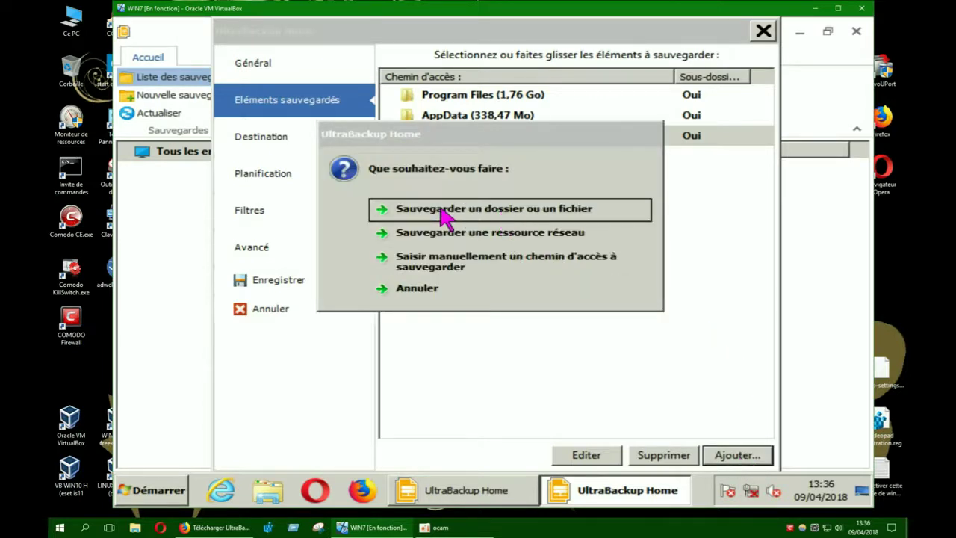
pyautogui.click(503, 219)
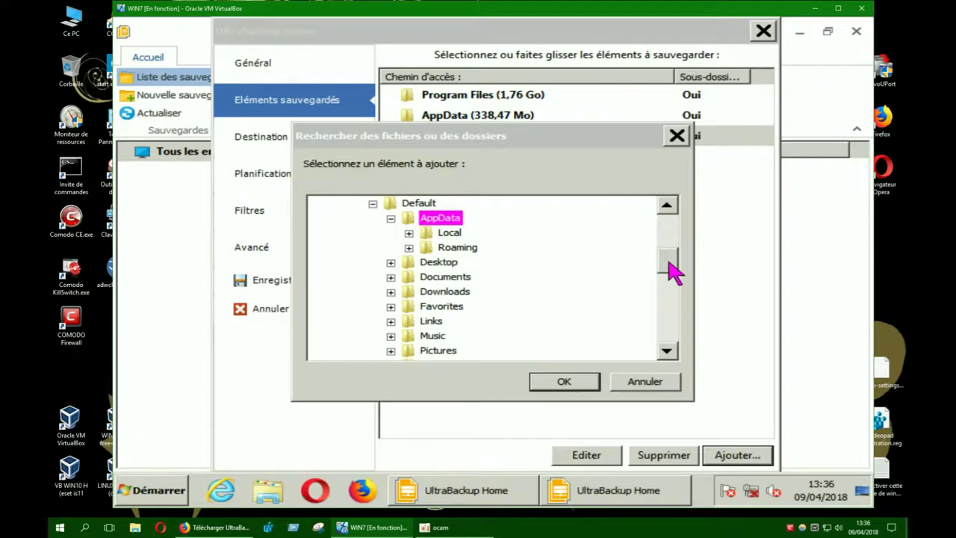
pyautogui.moveTo(672, 273); pyautogui.dragTo(672, 253)
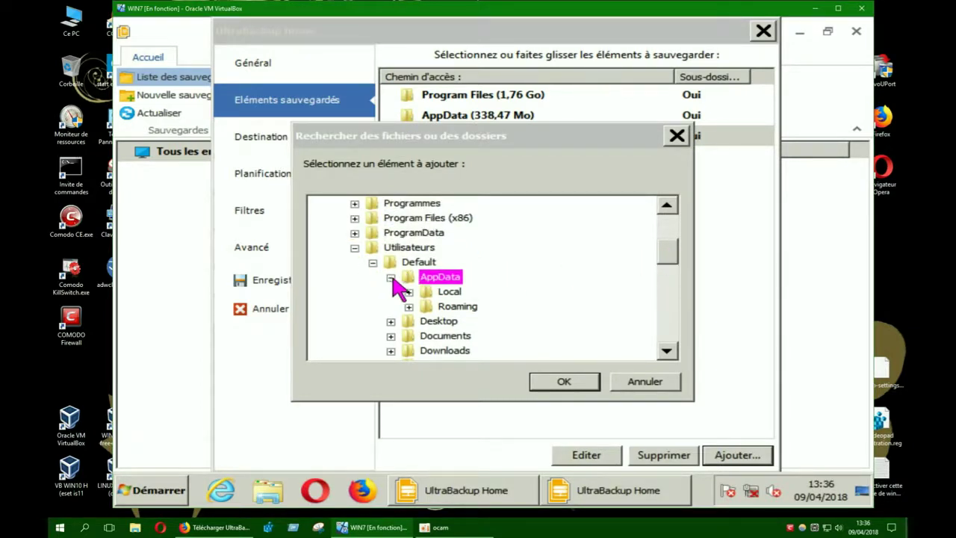
pyautogui.click(373, 263)
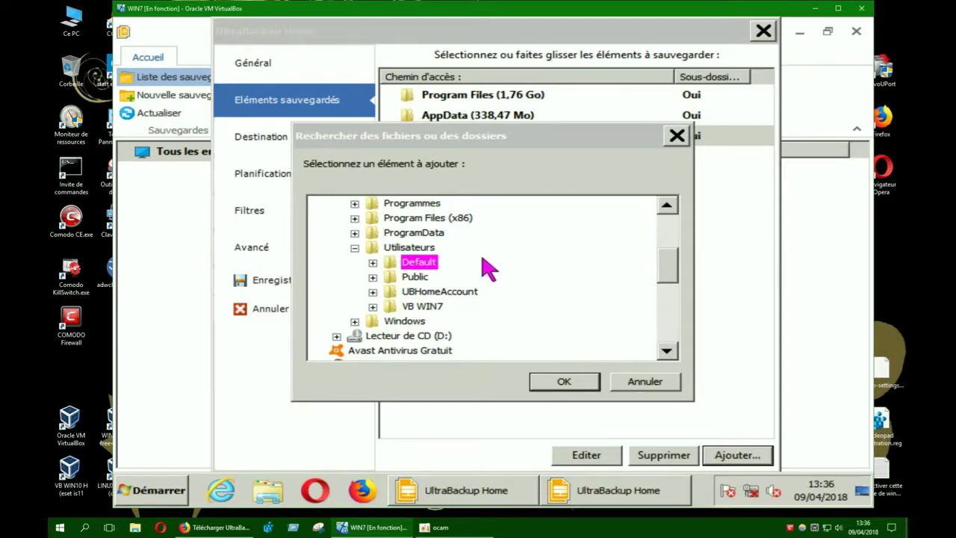
pyautogui.click(373, 307)
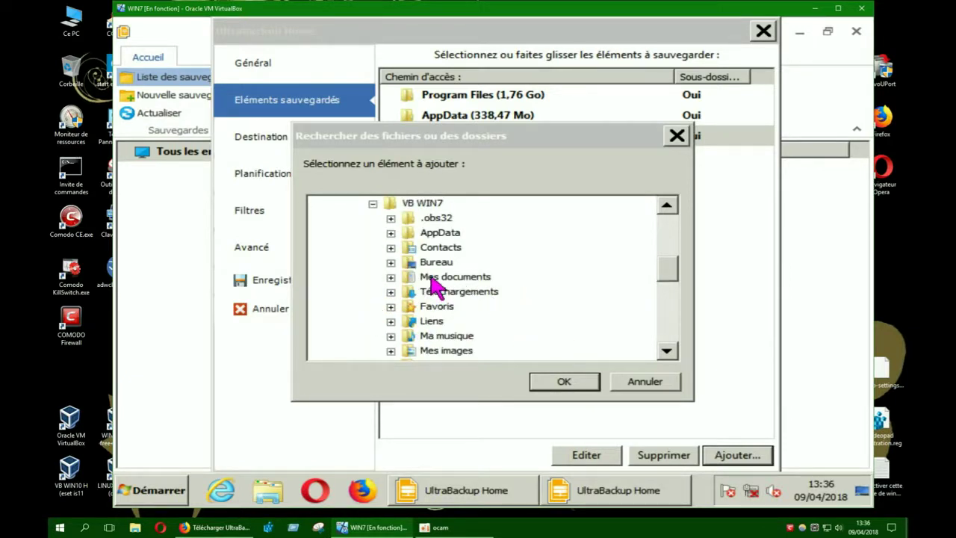
pyautogui.click(391, 277)
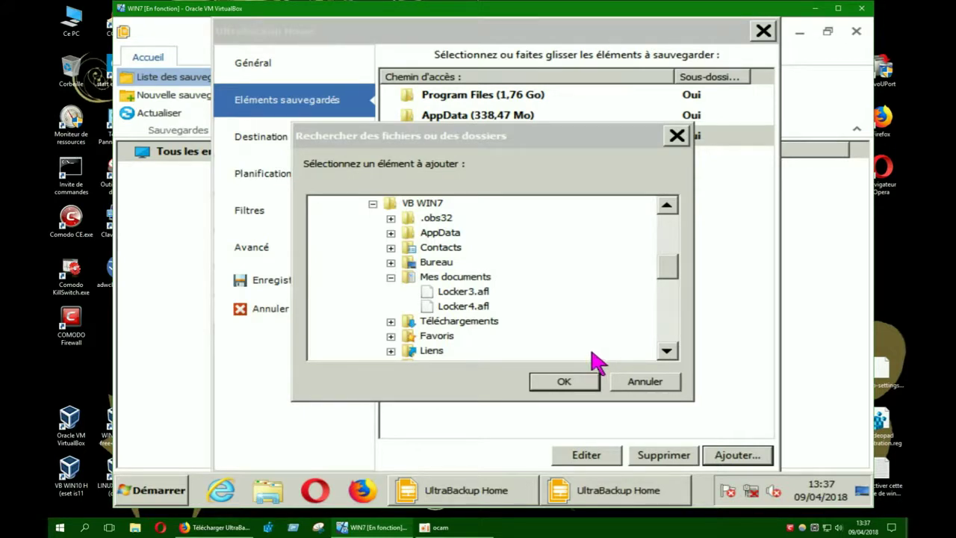
pyautogui.click(680, 138)
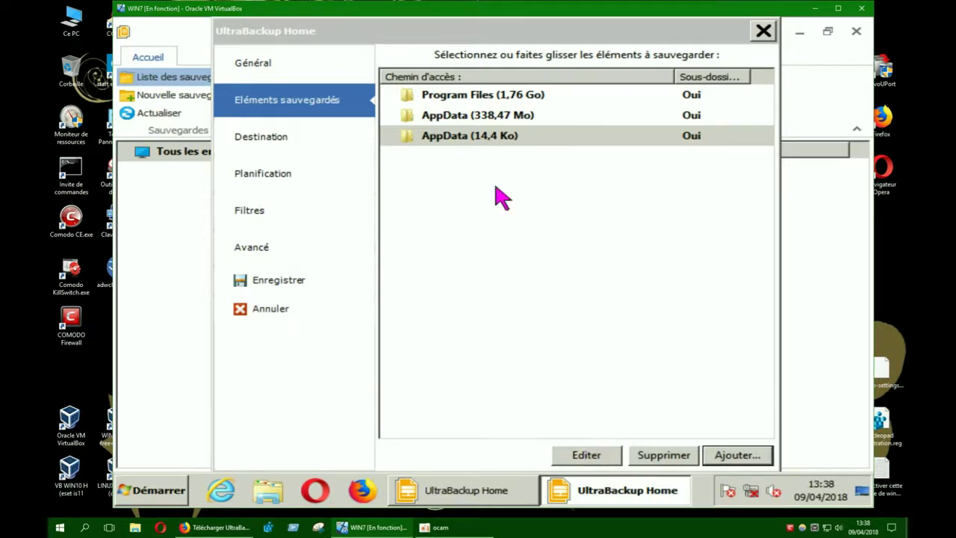
pyautogui.click(499, 120)
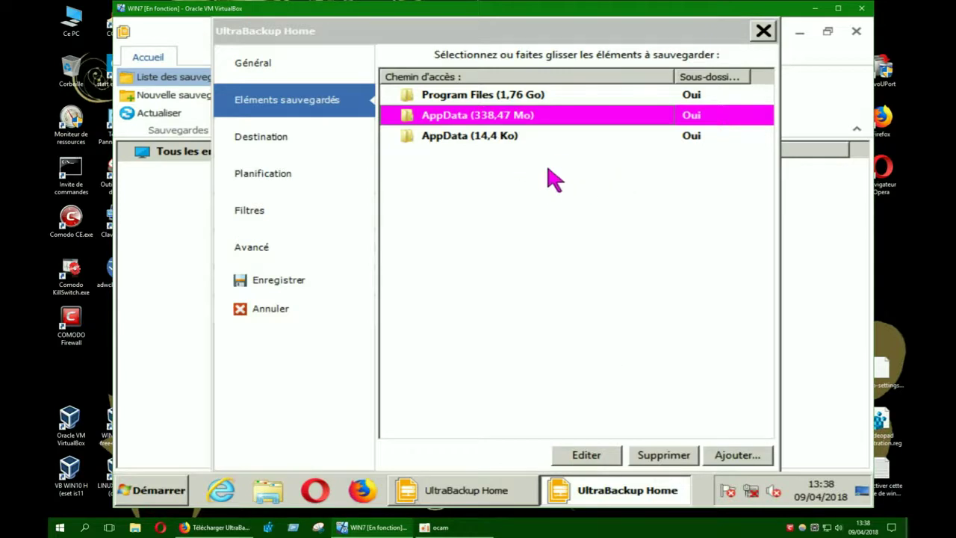
# Set the backup task's destination storage folder to the Bureau (desktop) folder
pyautogui.click(265, 138)
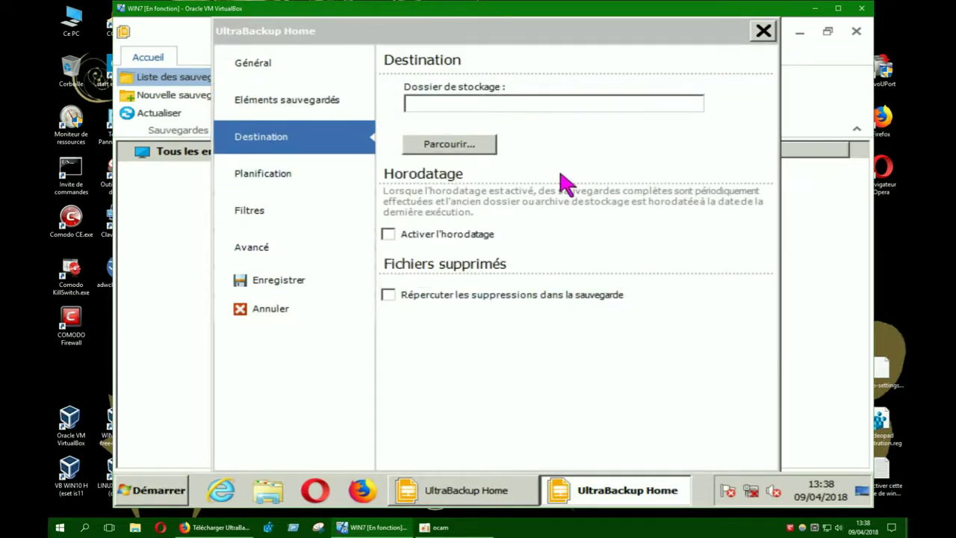
pyautogui.click(452, 145)
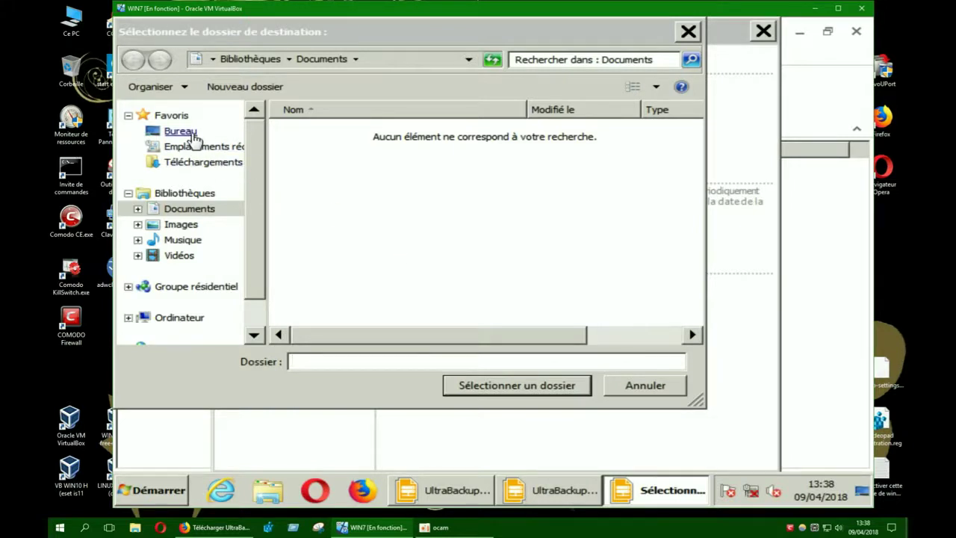
pyautogui.click(186, 135)
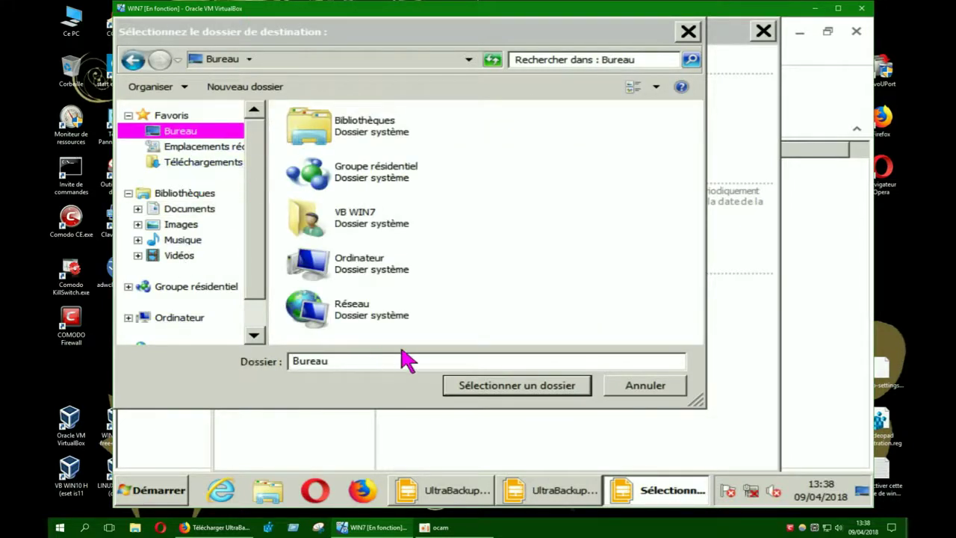
pyautogui.click(493, 389)
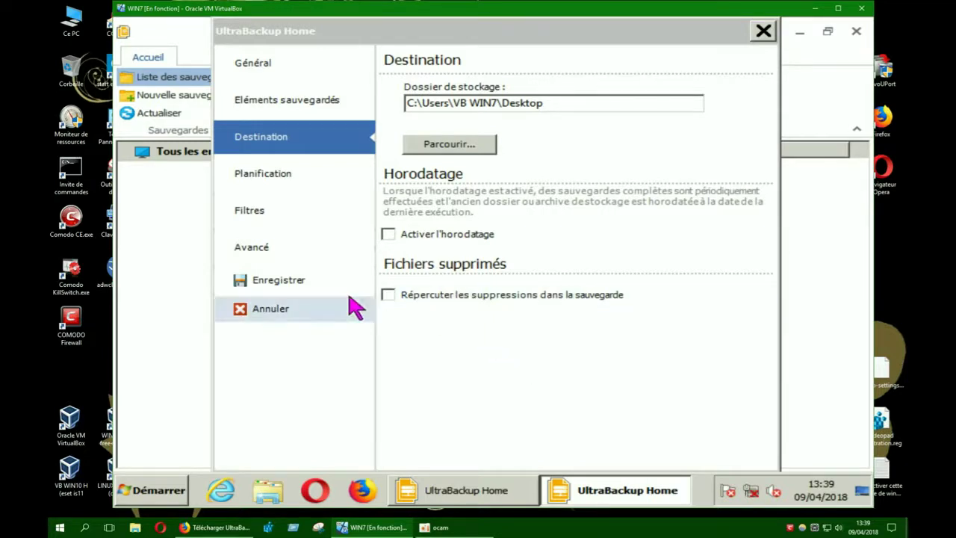
# Review the task's scheduling settings, its filters and the advanced file inclusion or exclusion options
pyautogui.click(286, 177)
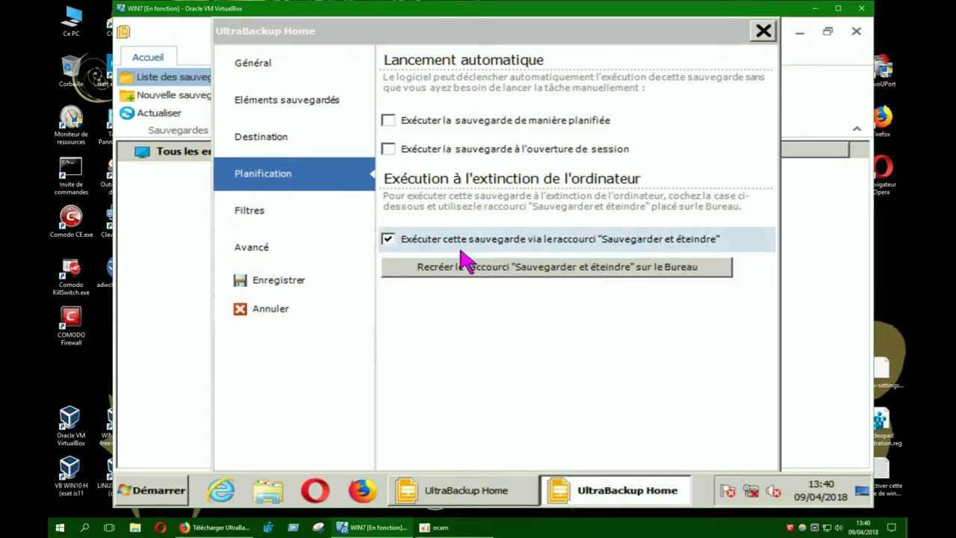
pyautogui.click(270, 217)
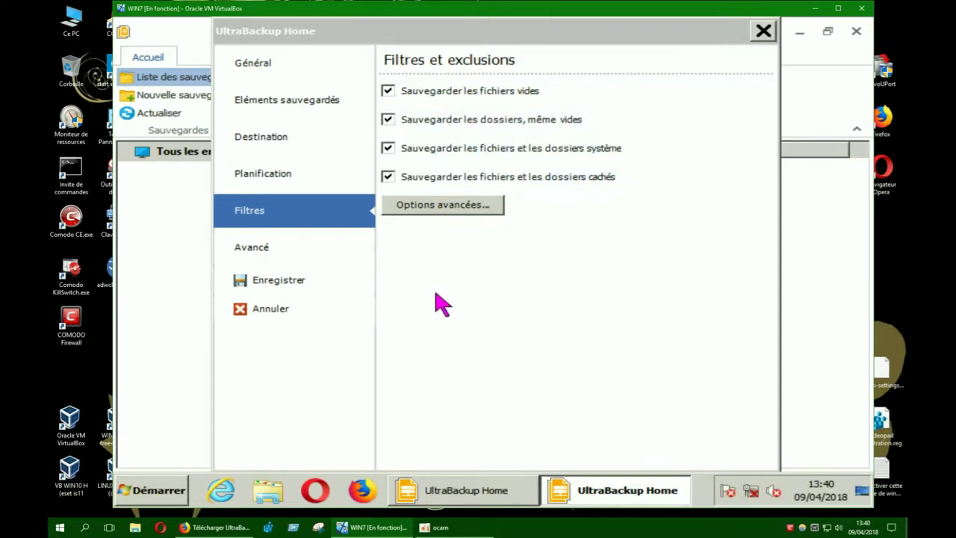
pyautogui.click(443, 205)
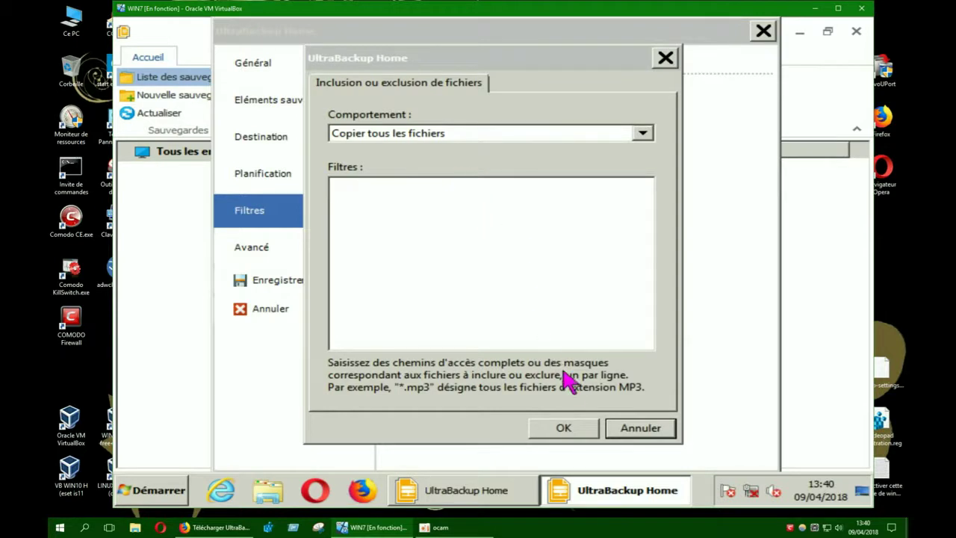
pyautogui.click(553, 433)
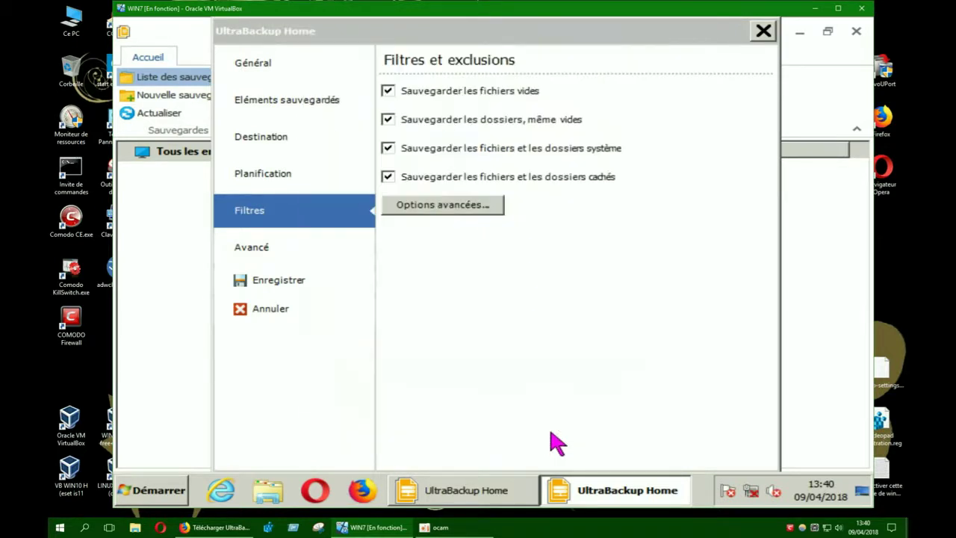
pyautogui.click(460, 205)
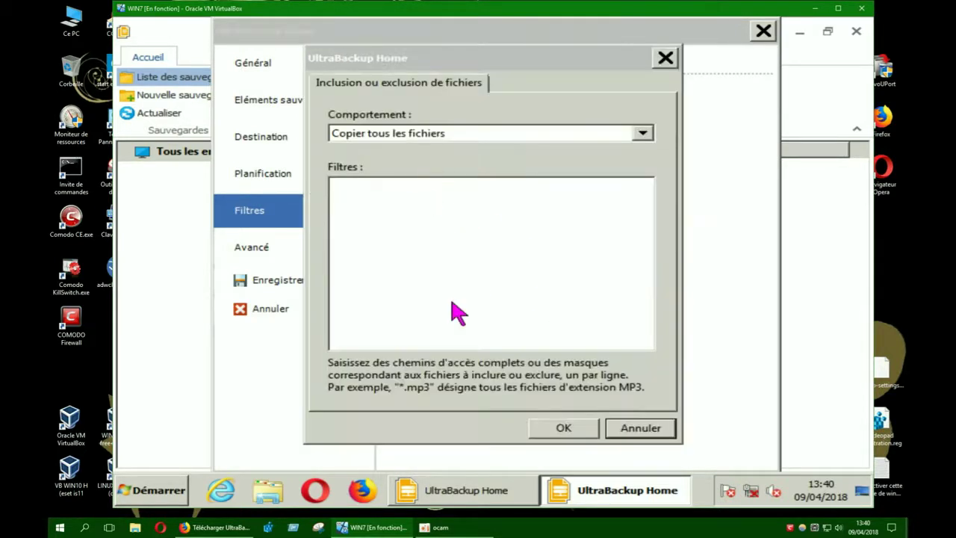
pyautogui.click(551, 433)
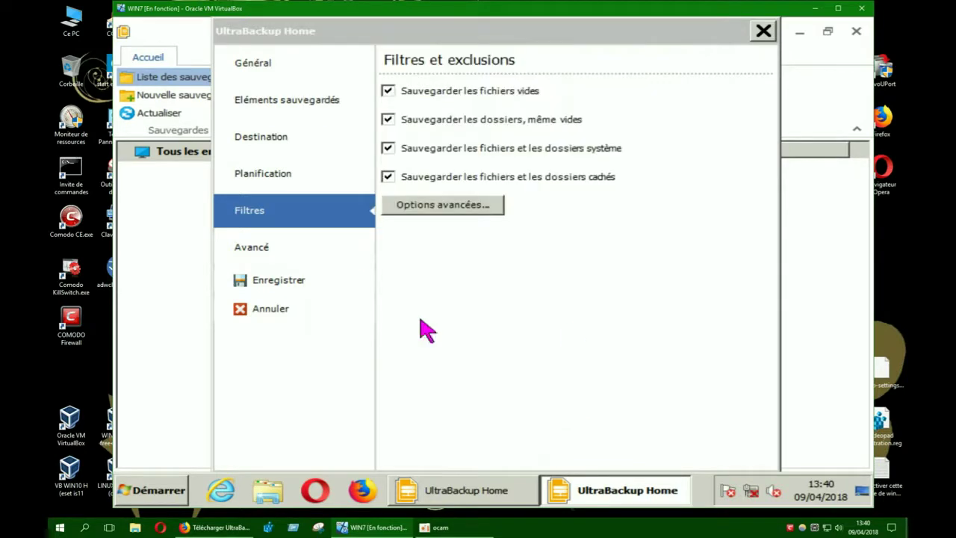
# Review the task's advanced settings, including the additional general, ZIP compression, open files and reporting options
pyautogui.click(267, 254)
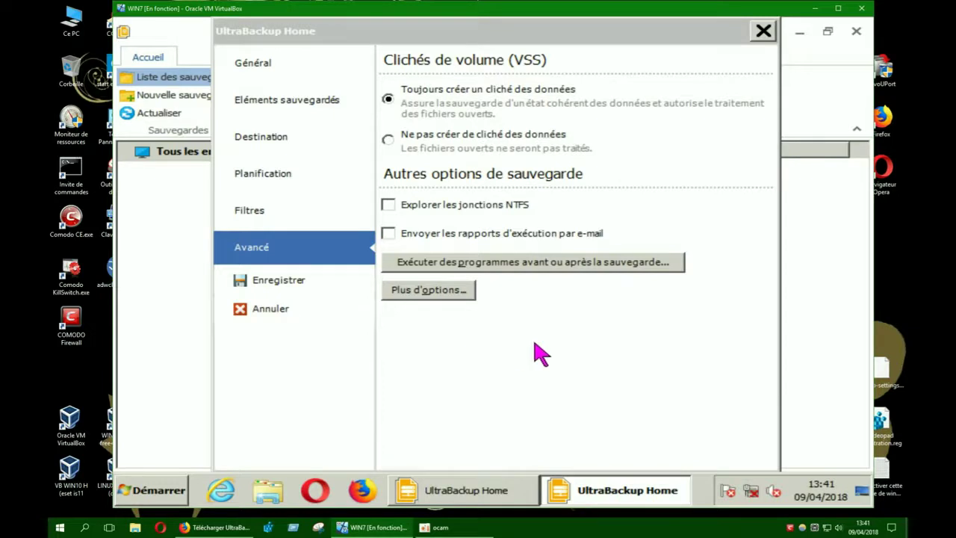
pyautogui.click(429, 290)
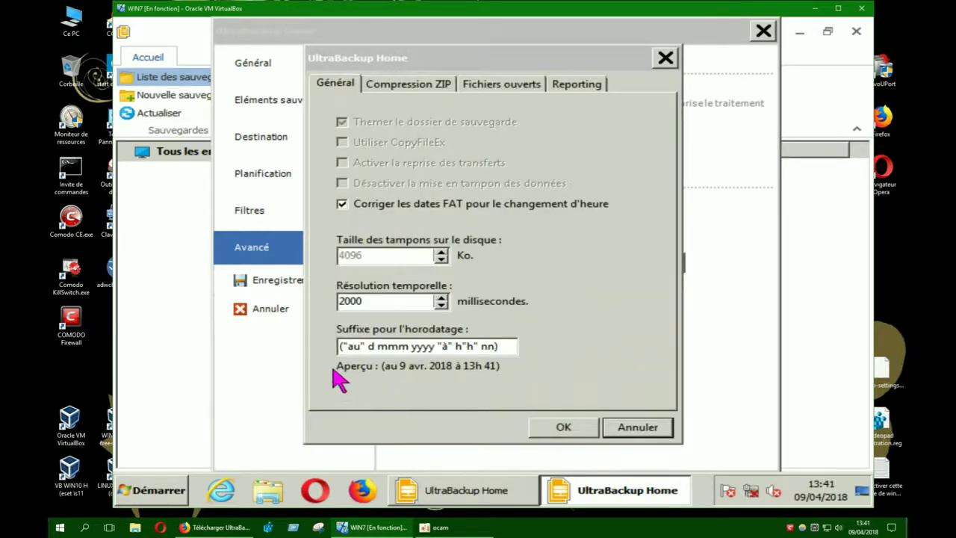
pyautogui.click(664, 58)
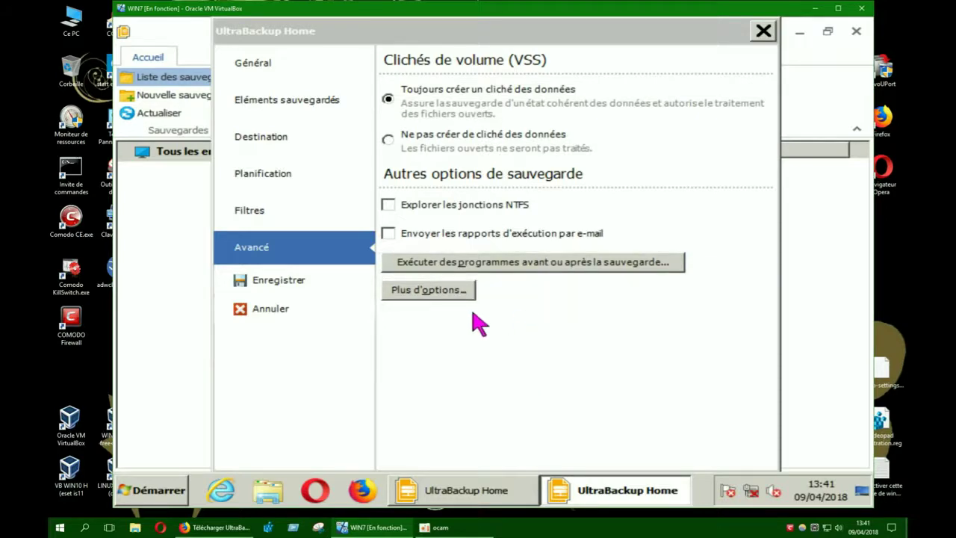
pyautogui.click(440, 294)
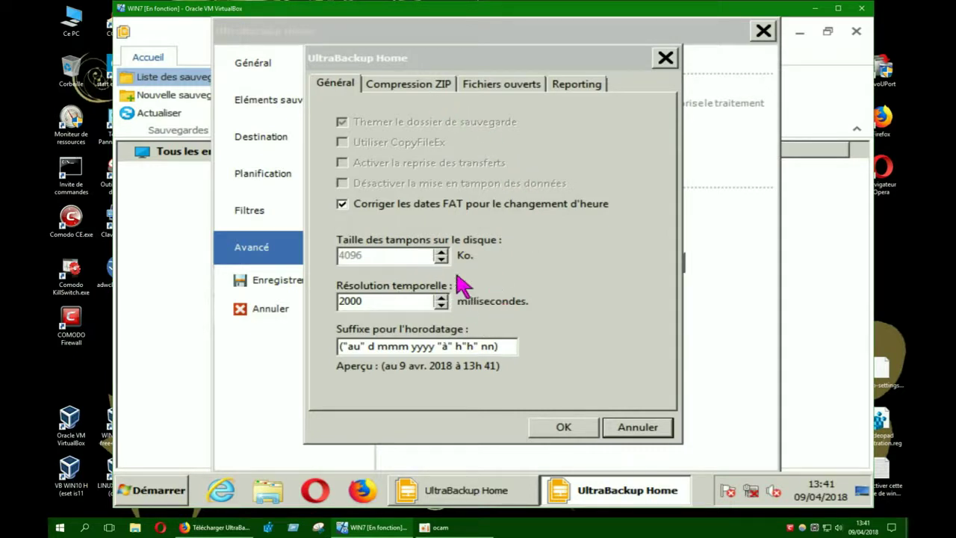
pyautogui.click(431, 93)
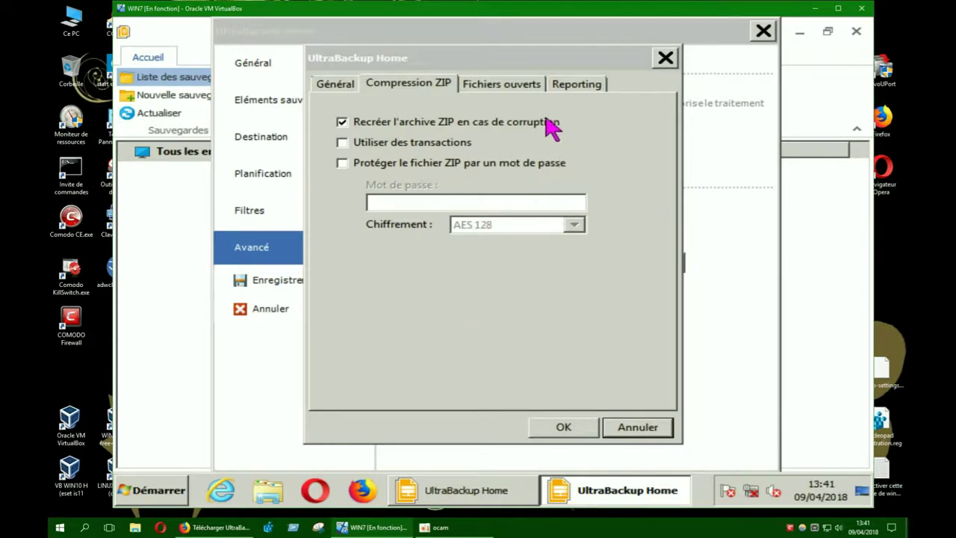
pyautogui.click(522, 85)
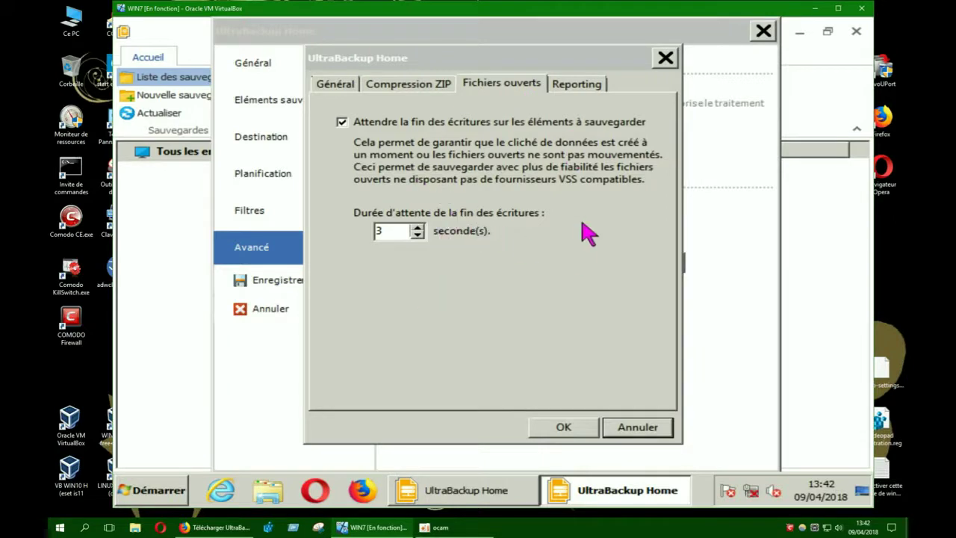
pyautogui.click(587, 89)
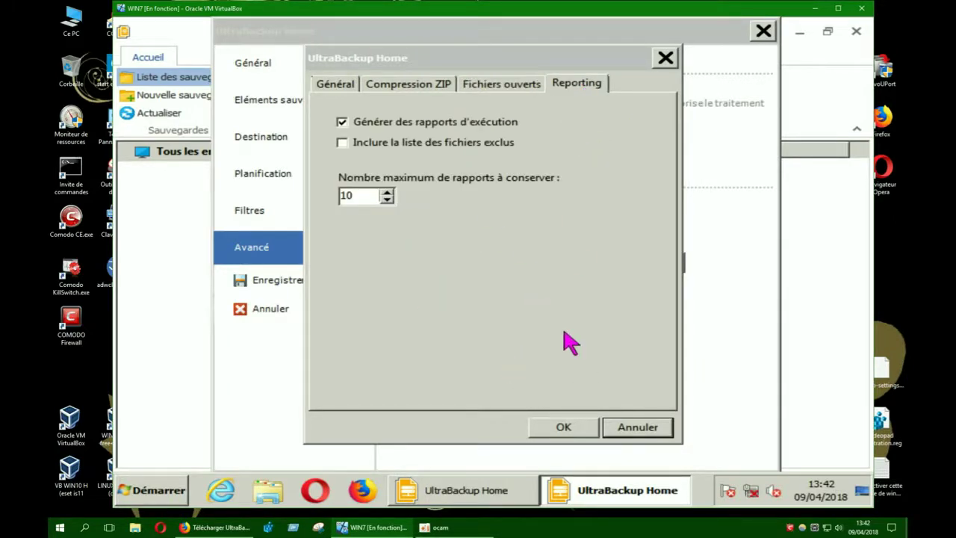
pyautogui.click(564, 429)
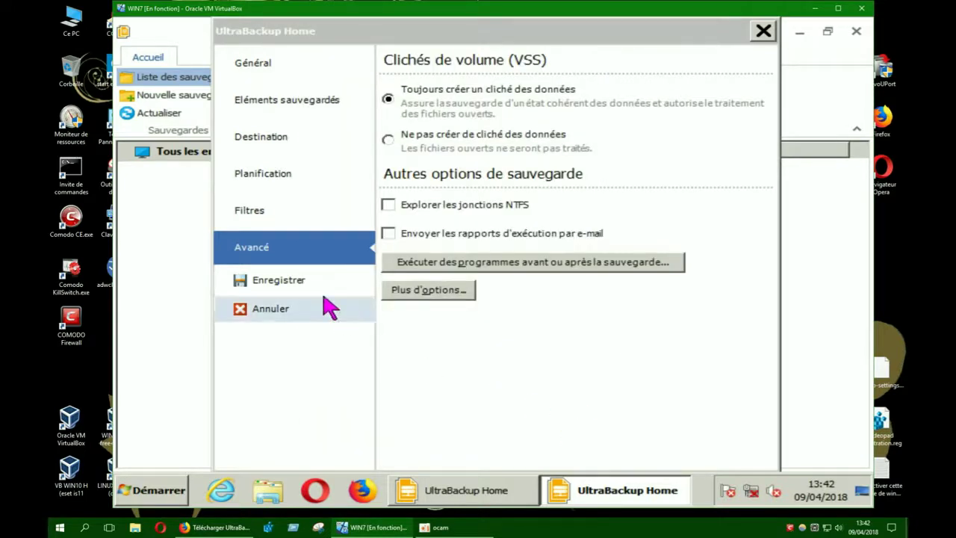
# Save the configured backup task, select it in the backup list and run its backup
pyautogui.click(292, 284)
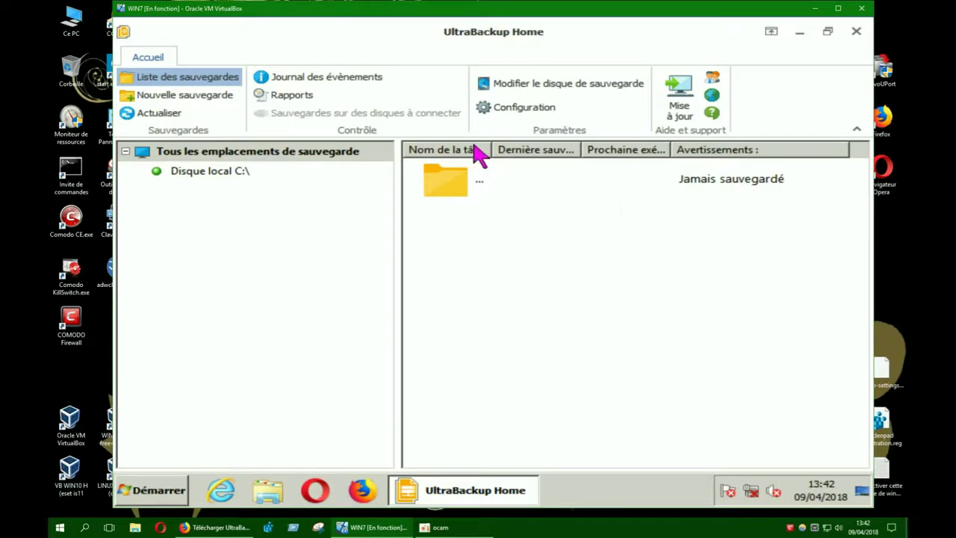
pyautogui.click(459, 190)
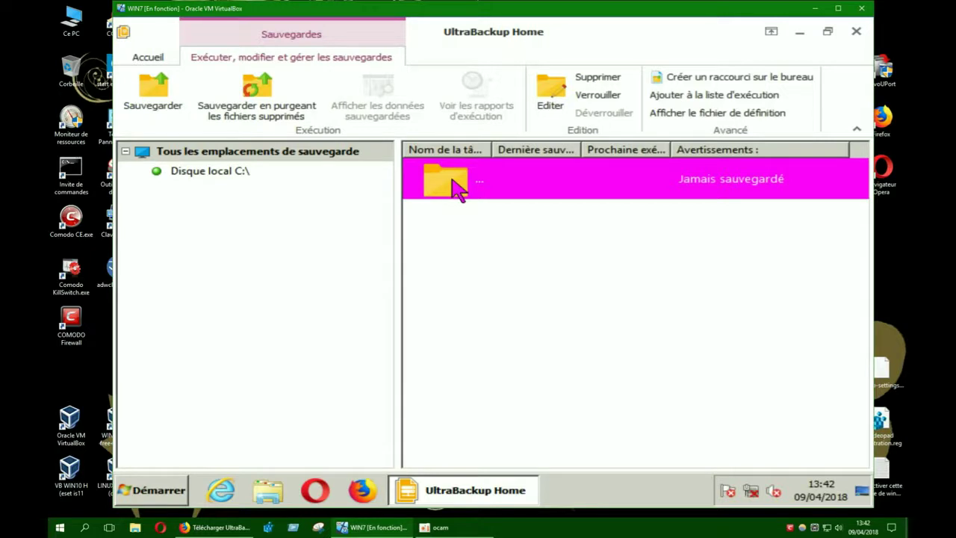
pyautogui.click(347, 246)
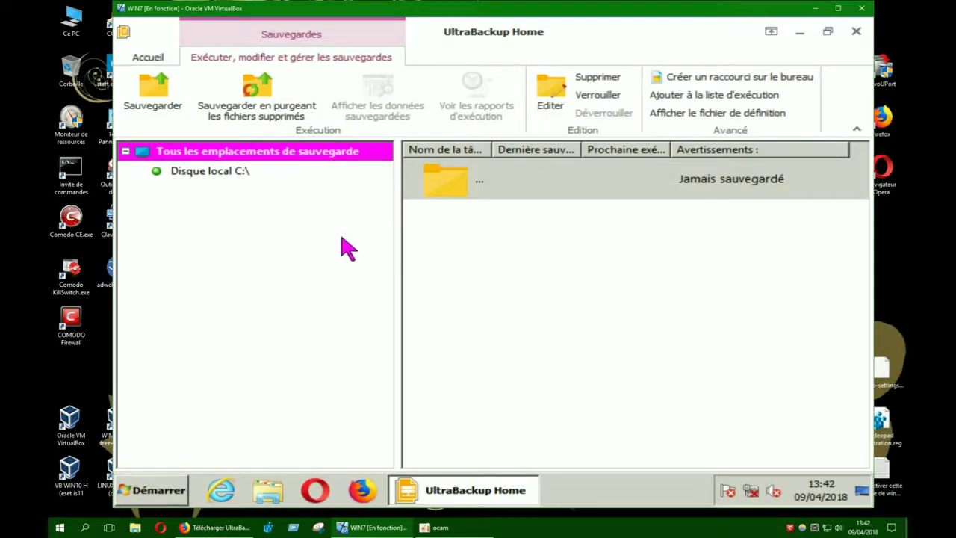
pyautogui.click(456, 190)
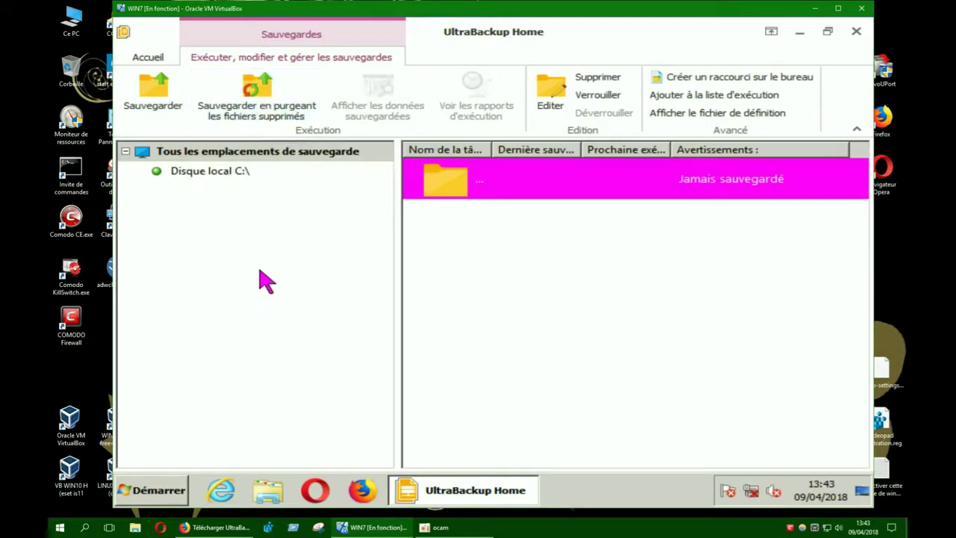
pyautogui.click(164, 98)
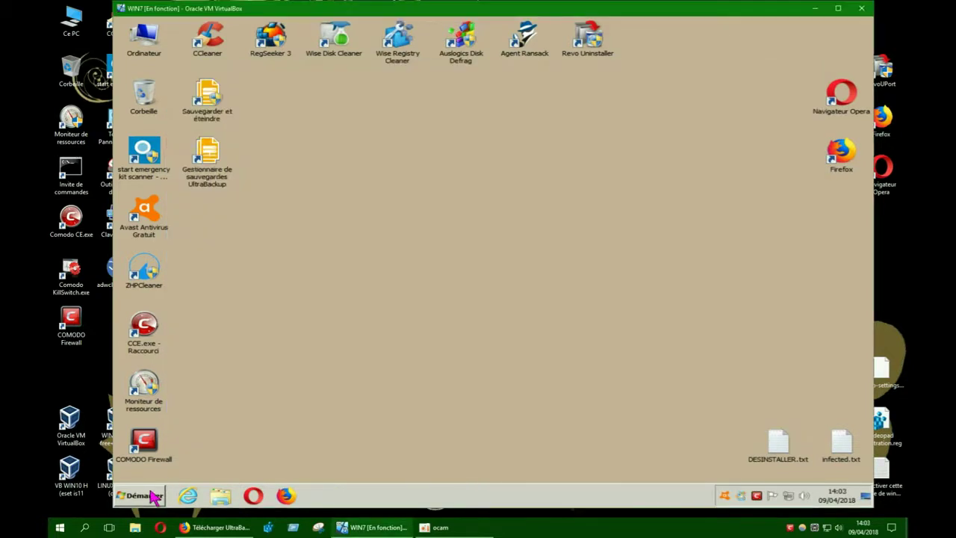
# Find regedit and launch the Registry Editor in the Windows 7 virtual machine, authorizing it to make changes
pyautogui.click(148, 496)
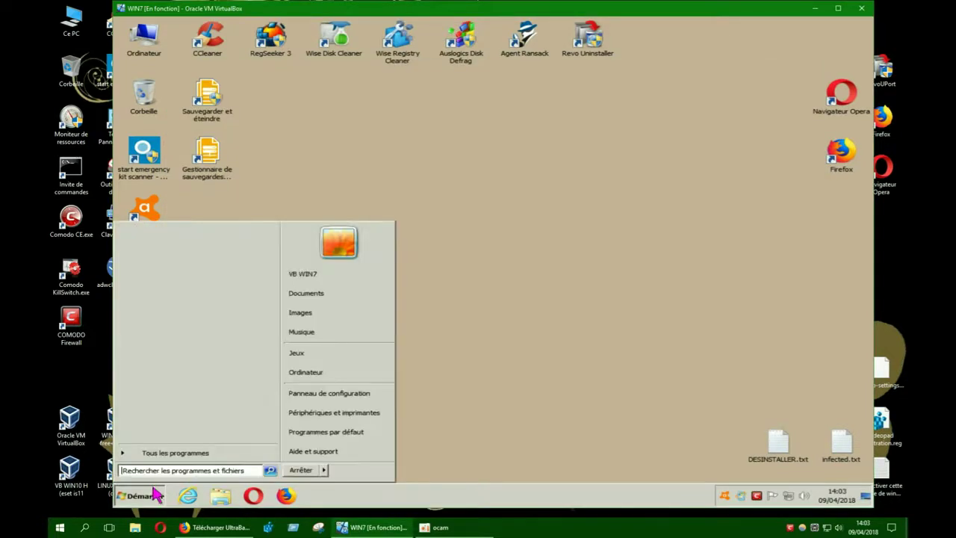
pyautogui.click(136, 471)
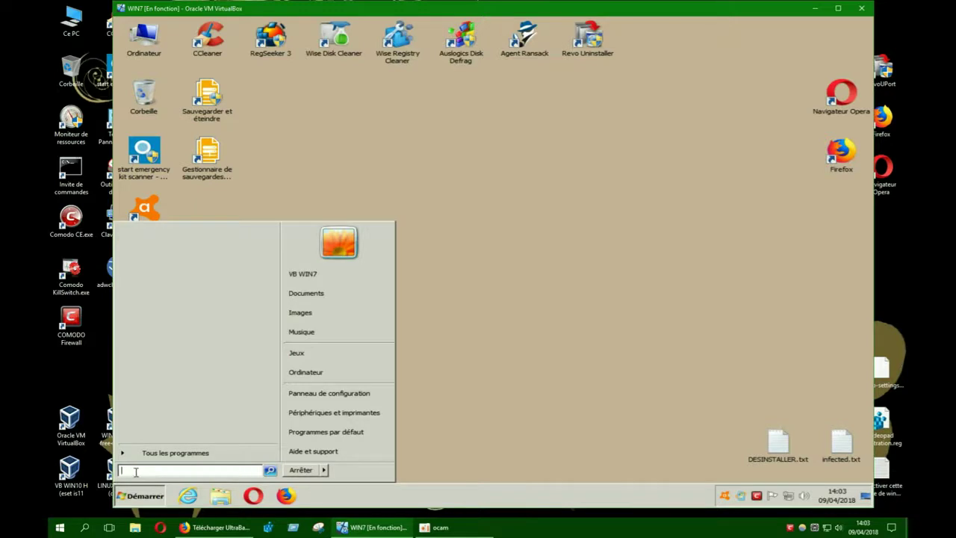
pyautogui.write('rege')
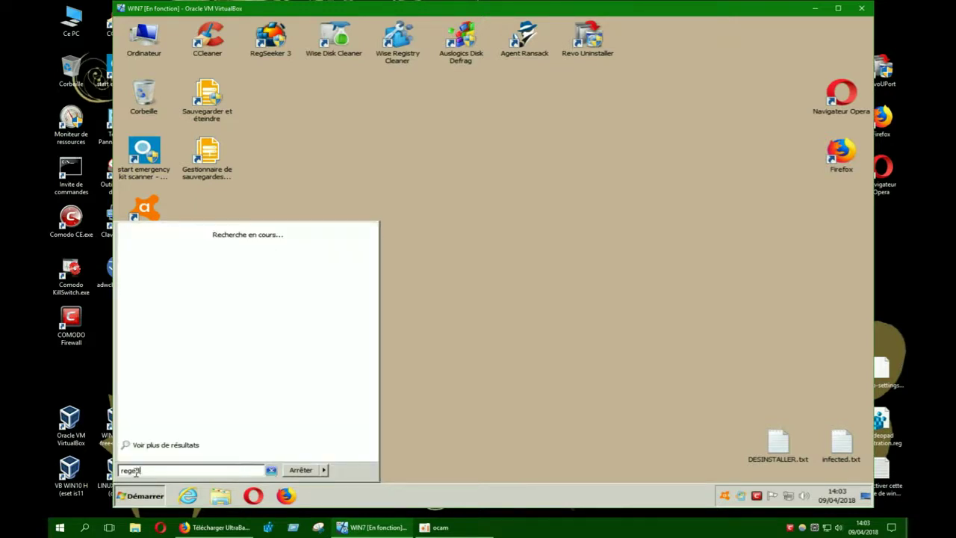
pyautogui.write('dit')
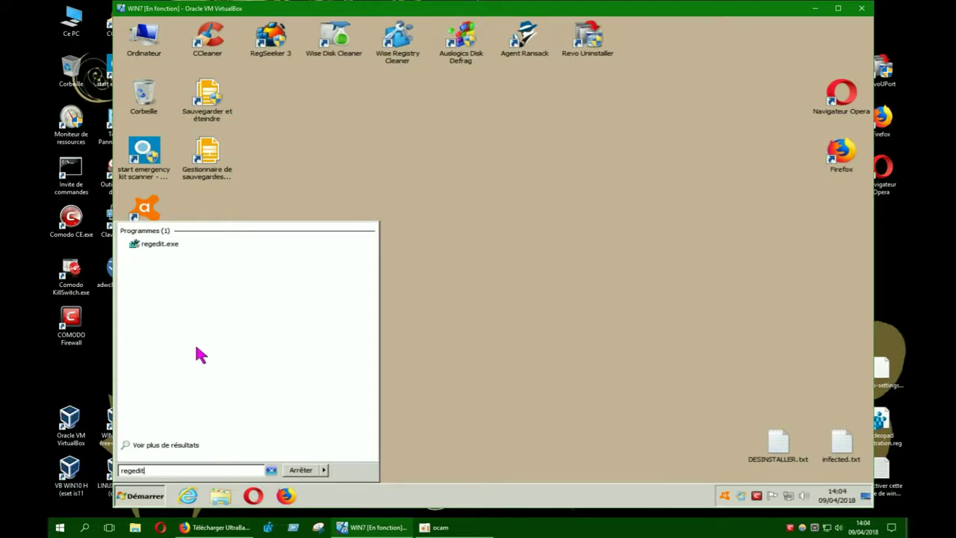
pyautogui.click(163, 246)
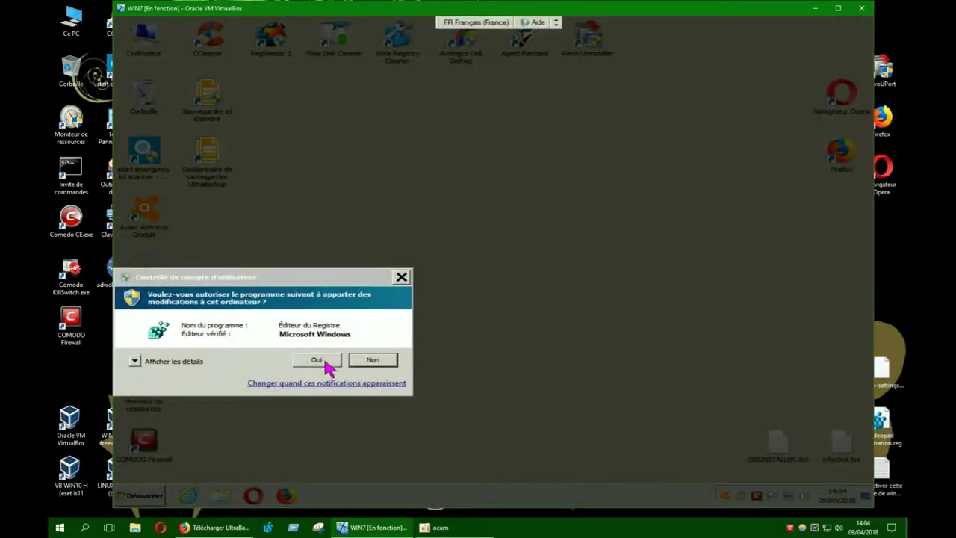
pyautogui.click(318, 361)
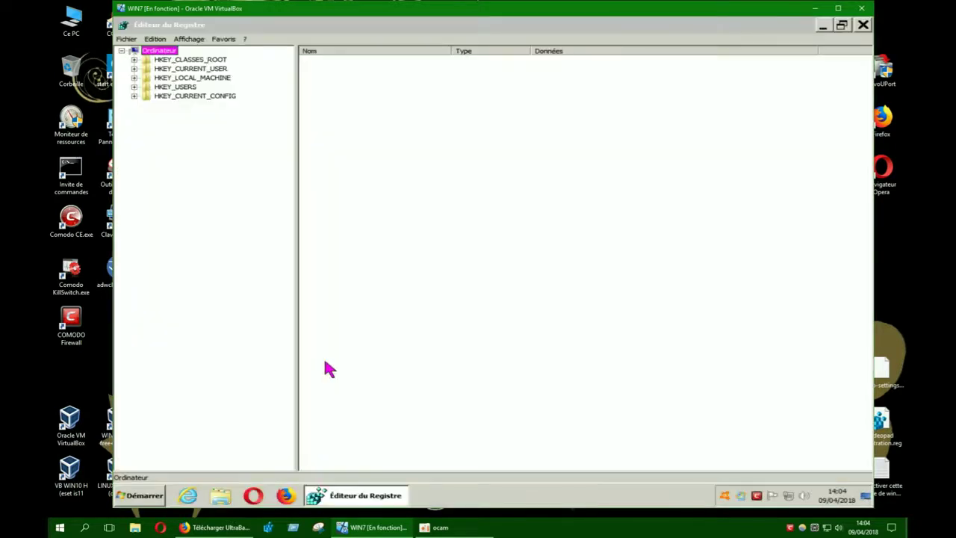
# Browse the S-1-5-20 and first S-1-5-21 user branches under HKEY_USERS, and collapse the hive again
pyautogui.click(134, 86)
pyautogui.click(147, 132)
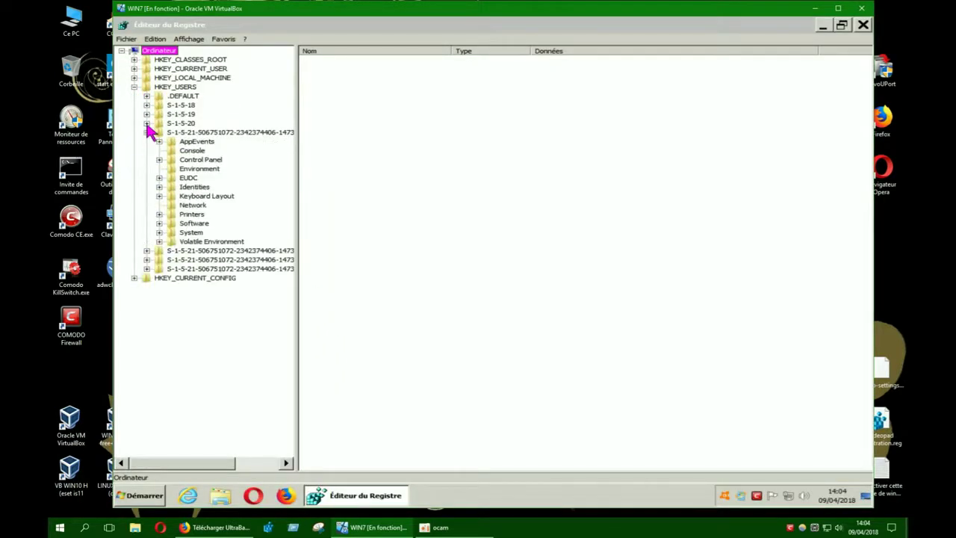
pyautogui.click(147, 123)
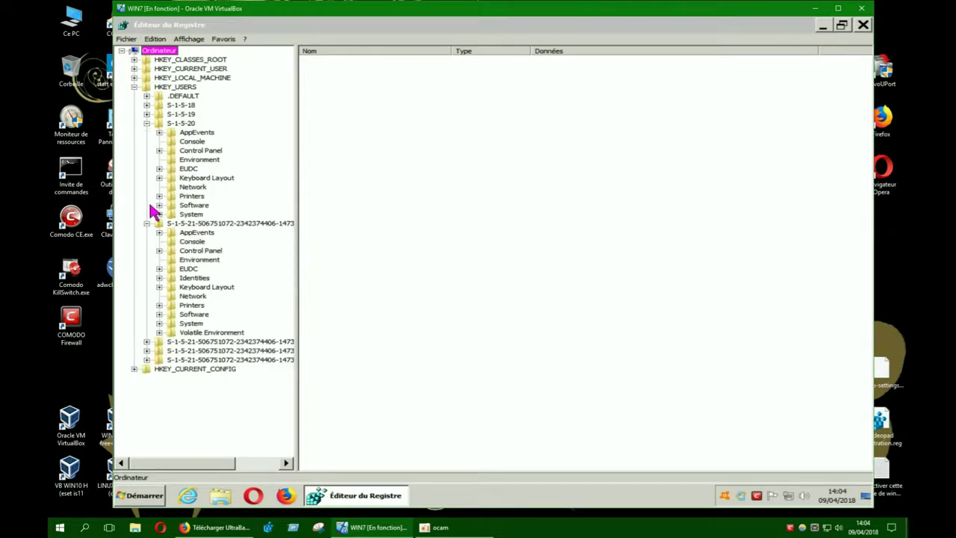
pyautogui.click(134, 87)
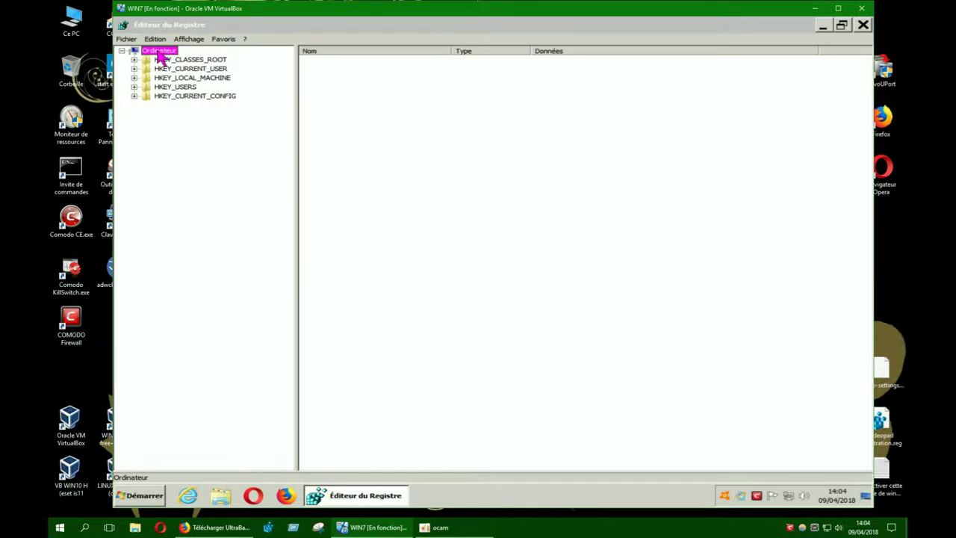
# Export the entire registry to the Bureau (desktop) as a registration file named svg 1
pyautogui.click(128, 41)
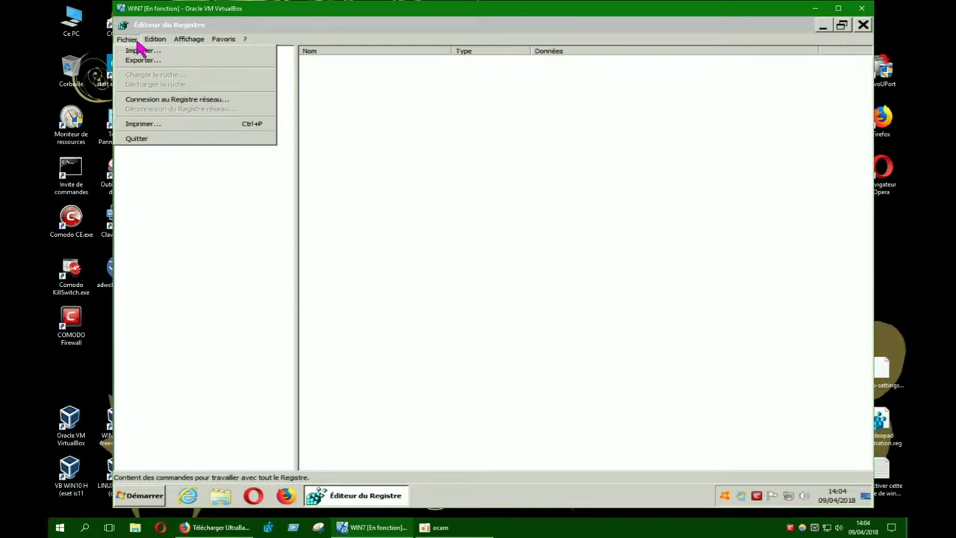
pyautogui.click(142, 59)
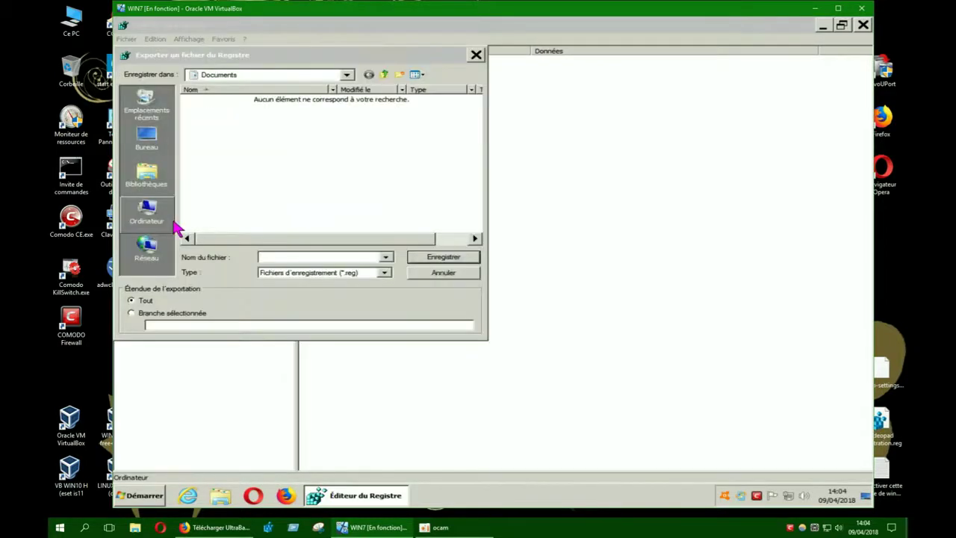
pyautogui.moveTo(310, 58); pyautogui.dragTo(607, 123)
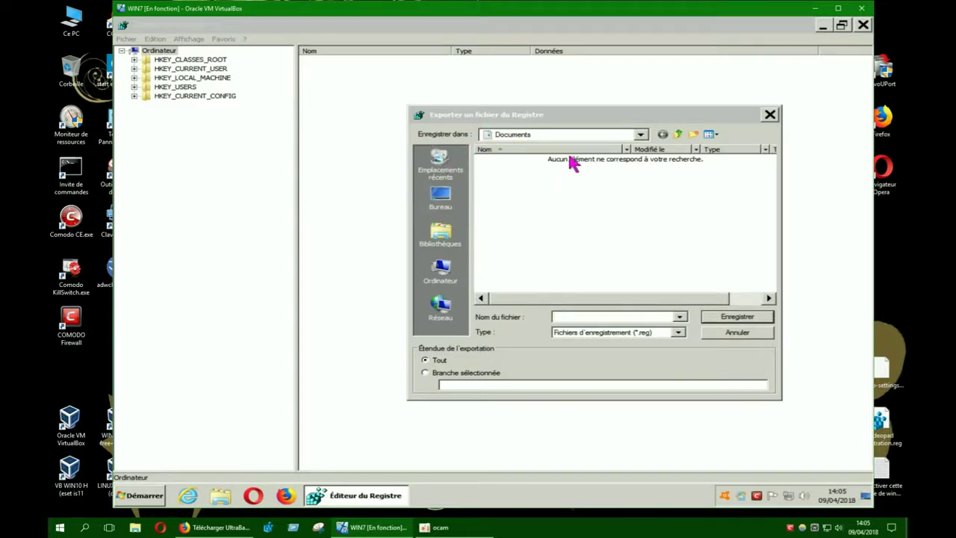
pyautogui.click(640, 135)
pyautogui.click(640, 136)
pyautogui.click(499, 153)
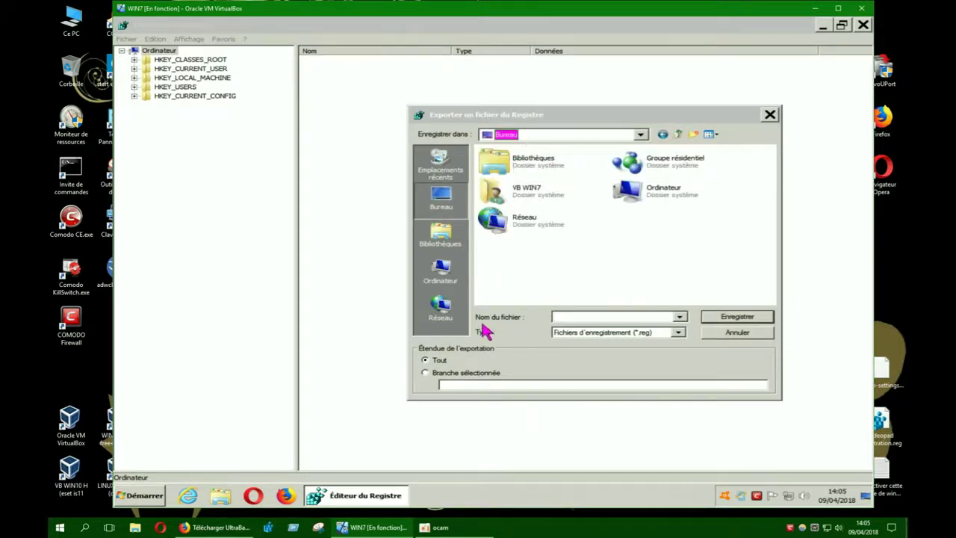
pyautogui.click(563, 317)
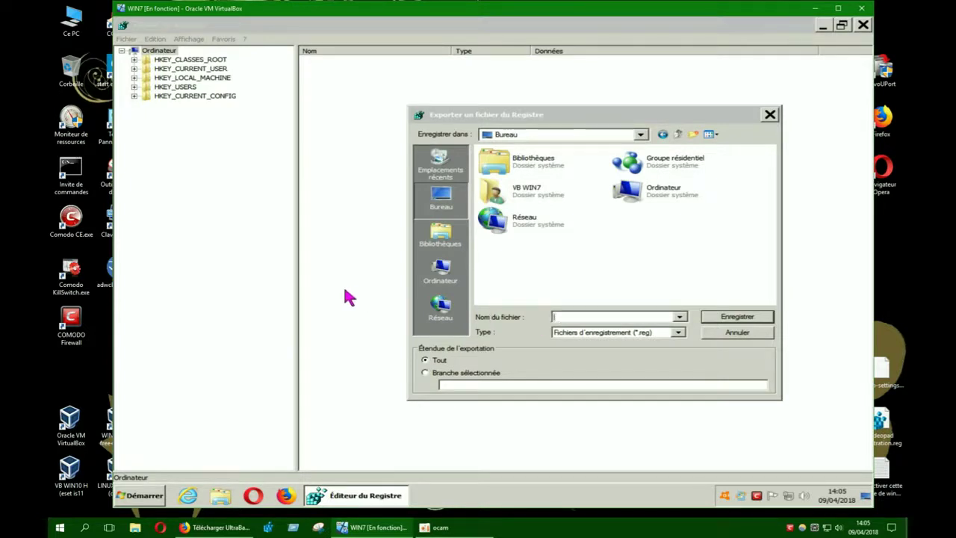
pyautogui.write('s')
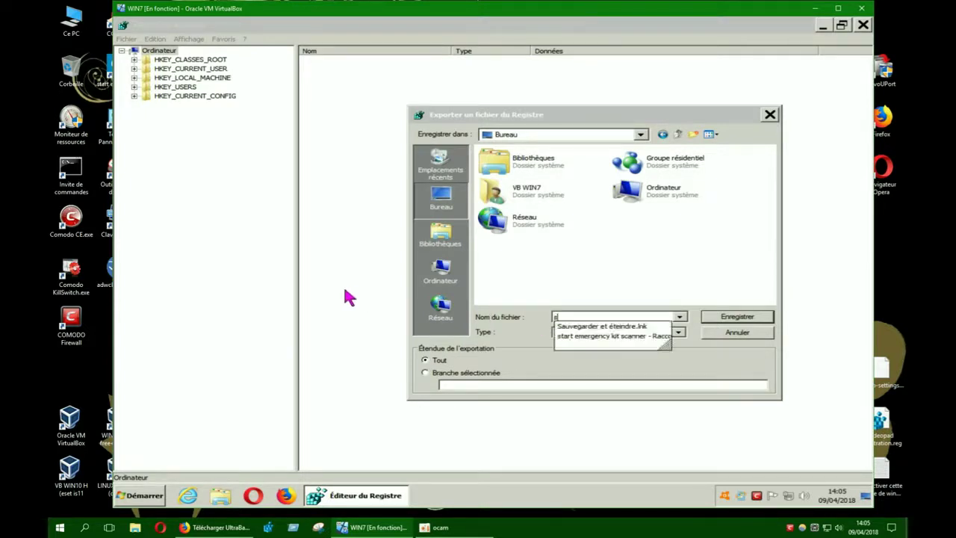
pyautogui.write('vg 1')
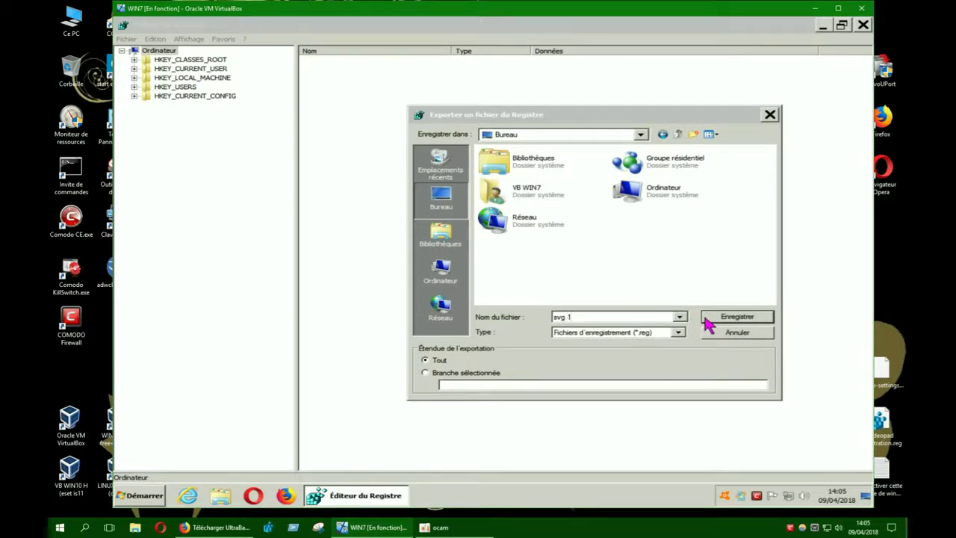
pyautogui.click(735, 316)
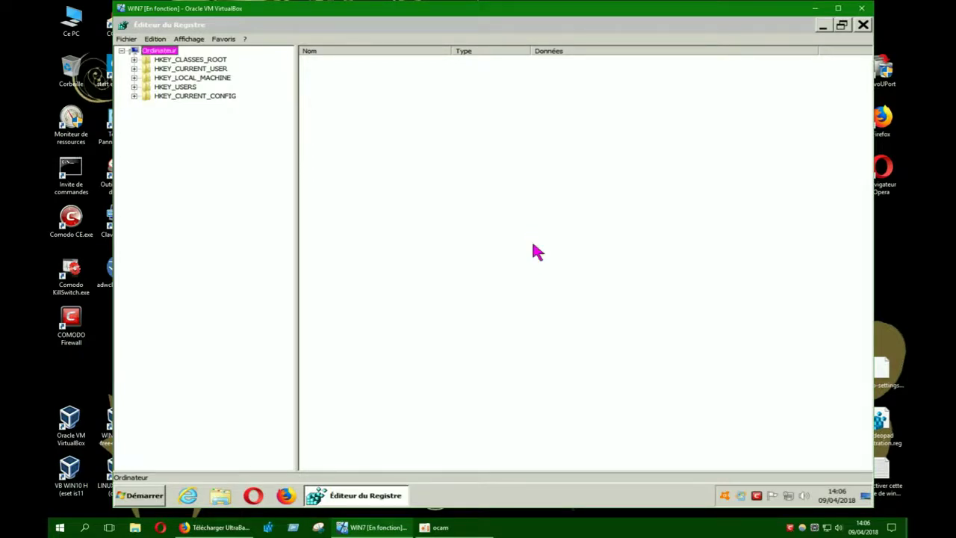
# Minimize the Registry Editor and move the exported svg 1.reg file to the open middle area of the desktop
pyautogui.click(822, 26)
pyautogui.click(216, 218)
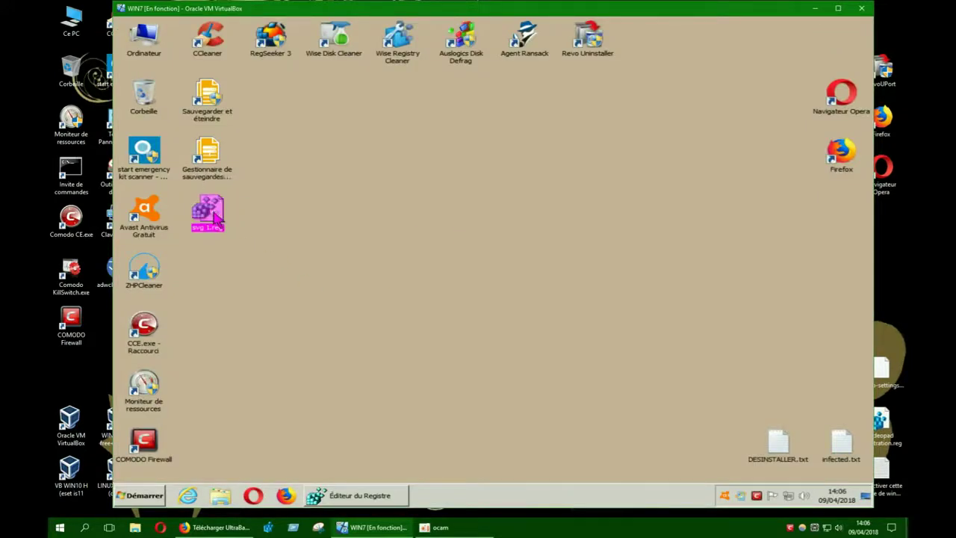
pyautogui.moveTo(547, 161); pyautogui.dragTo(549, 162)
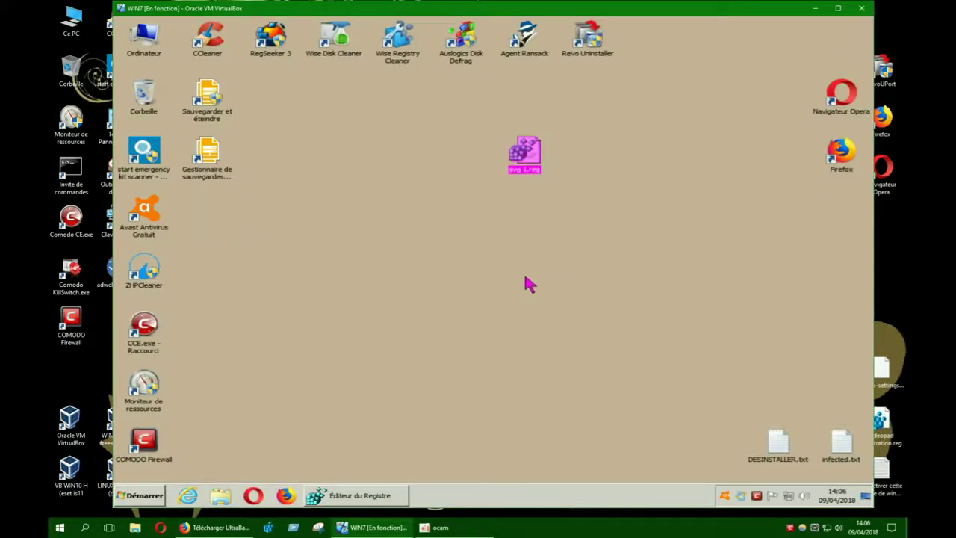
# Examine the actions available for svg 1.reg and its type, size and modification date
pyautogui.click(613, 242)
pyautogui.click(528, 154)
pyautogui.click(505, 245)
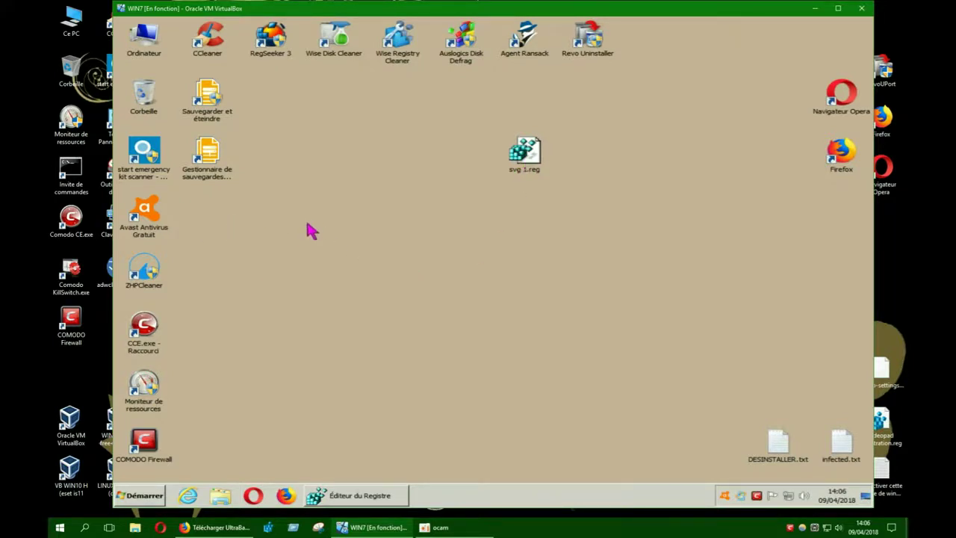
pyautogui.rightClick(528, 159)
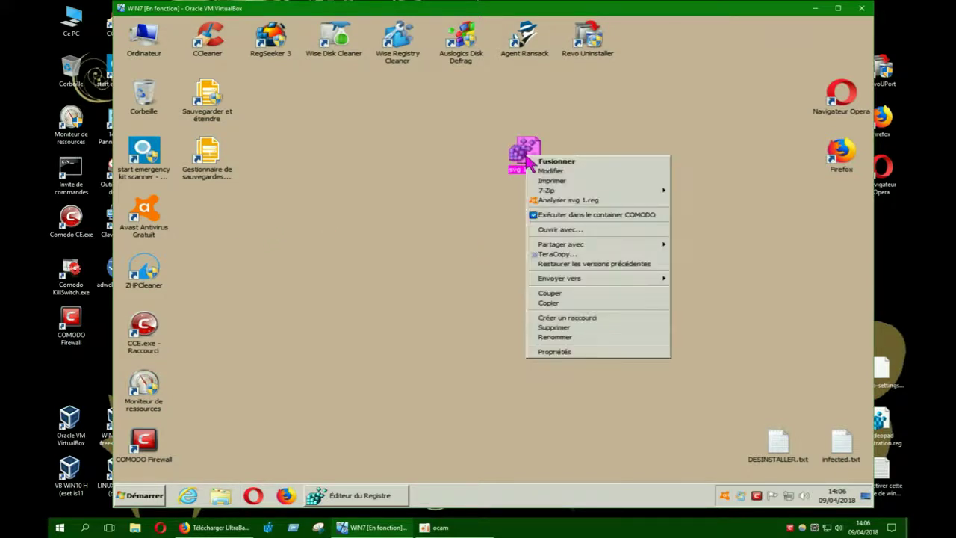
pyautogui.click(413, 318)
pyautogui.click(414, 317)
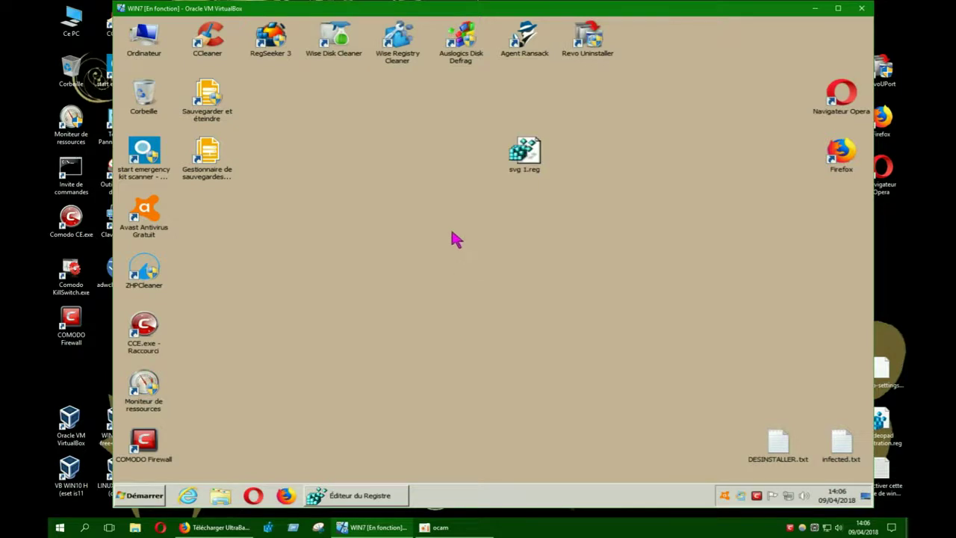
pyautogui.click(528, 159)
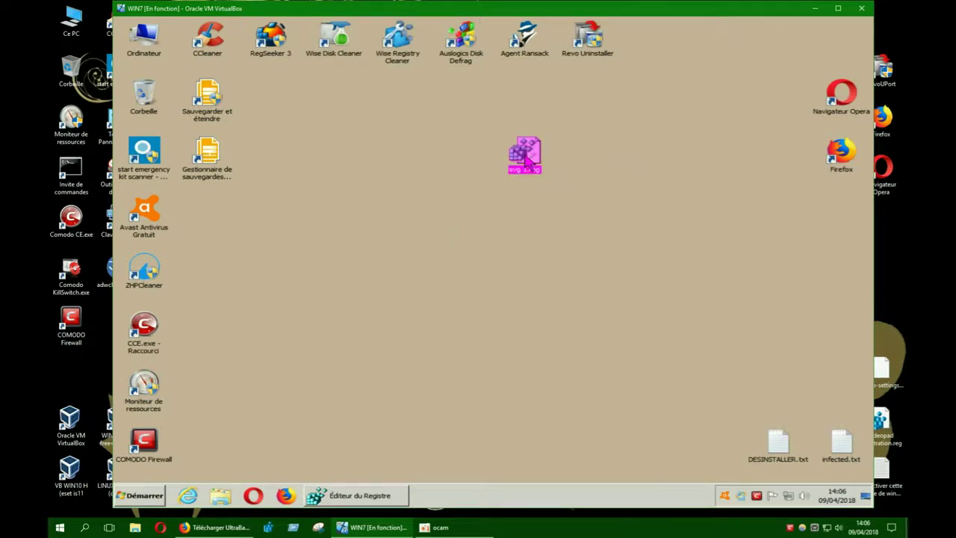
pyautogui.moveTo(526, 158)
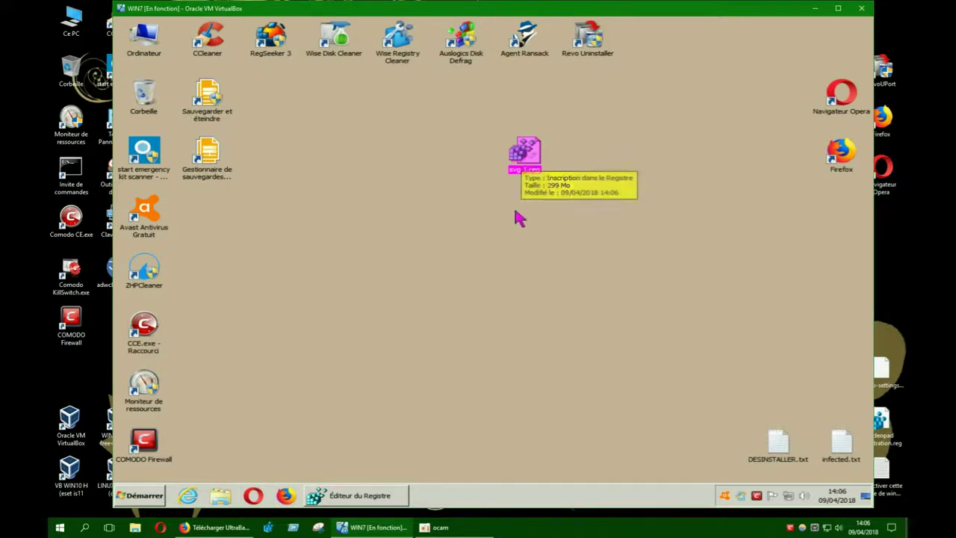
# Delete svg 1.reg from the desktop and permanently empty the recycle bin
pyautogui.rightClick(527, 154)
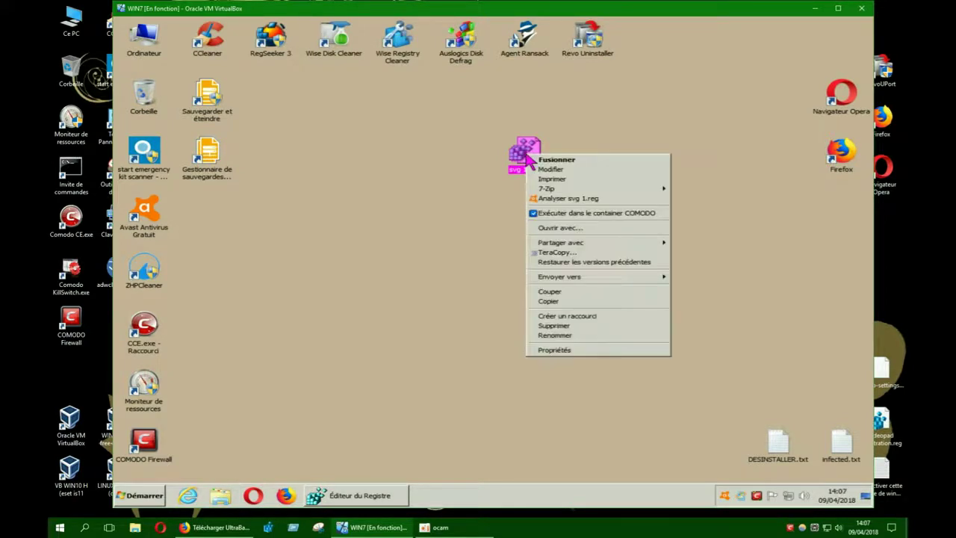
pyautogui.click(565, 327)
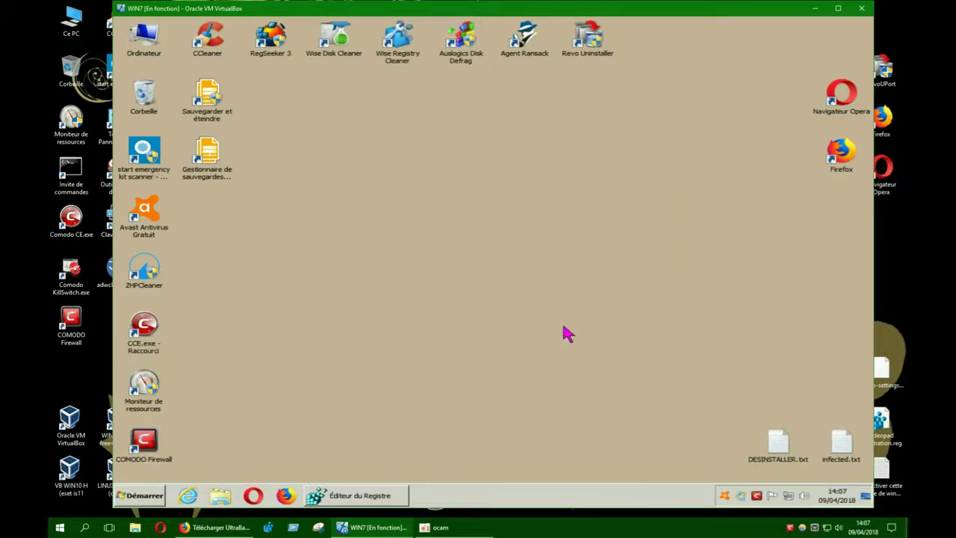
pyautogui.rightClick(144, 93)
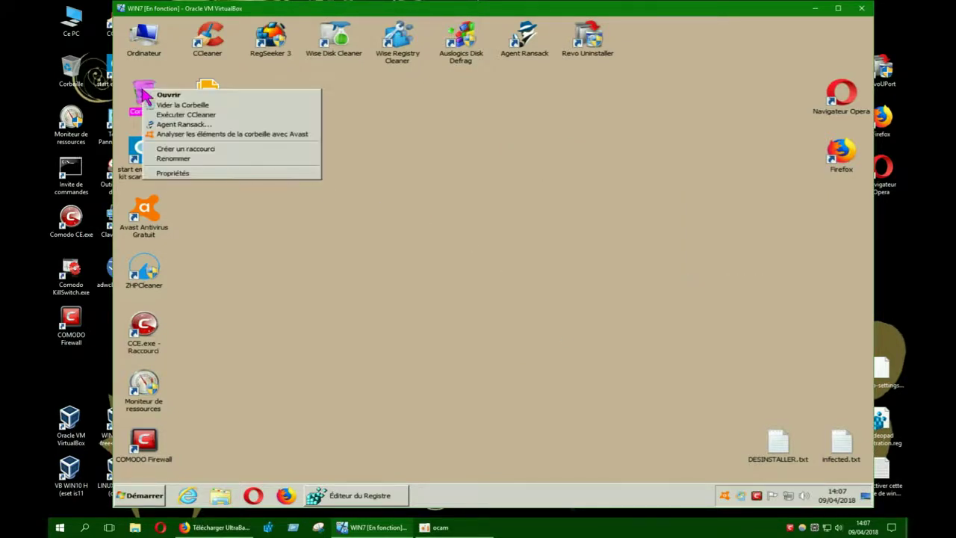
pyautogui.click(178, 106)
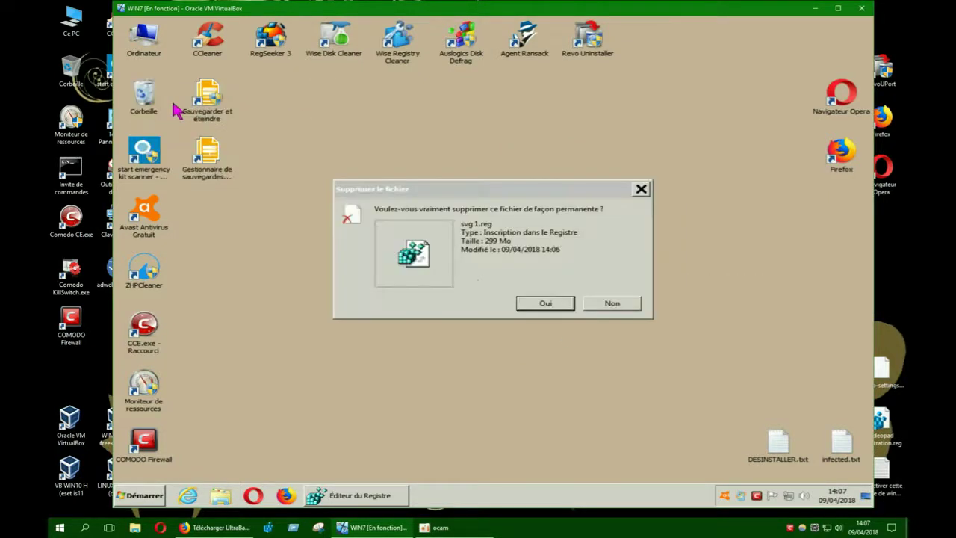
pyautogui.click(534, 308)
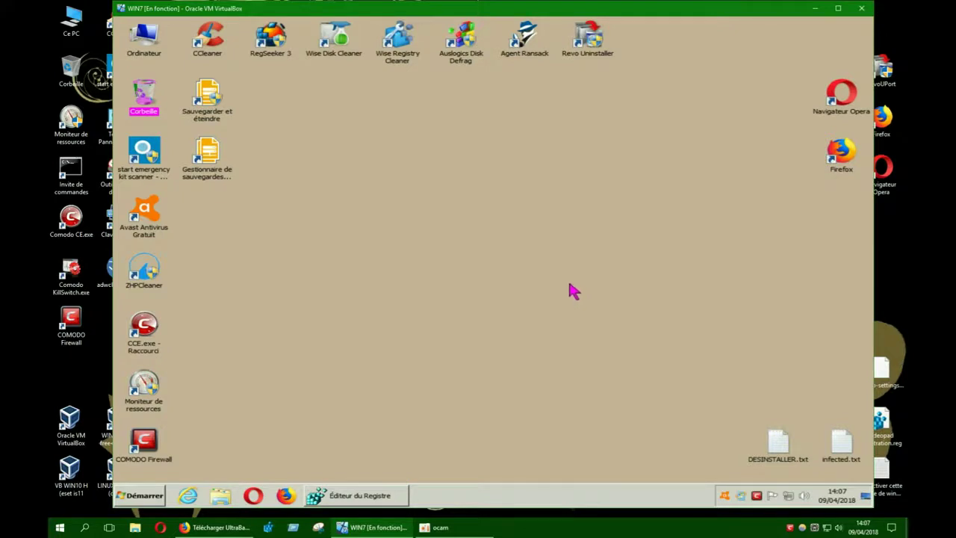
# Close the Registry Editor window and refresh the desktop
pyautogui.rightClick(380, 494)
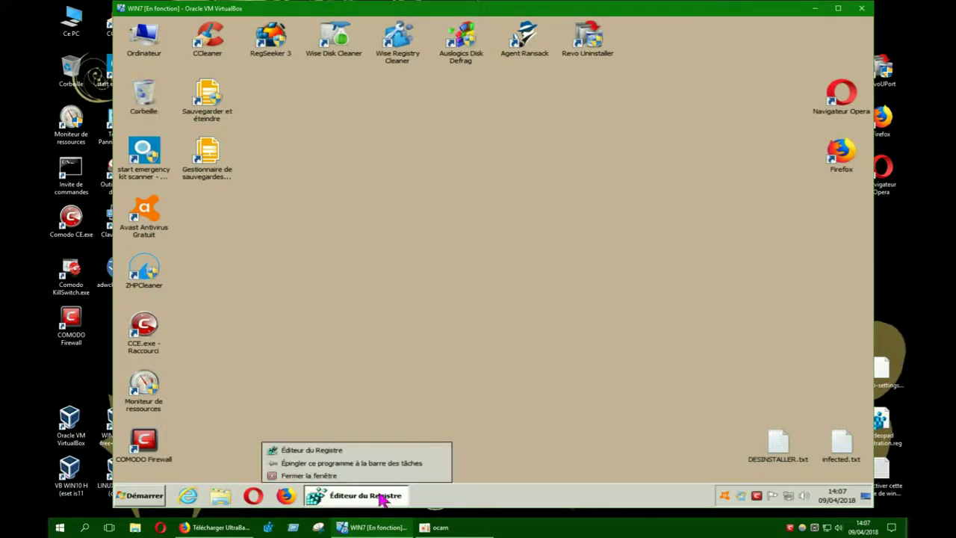
pyautogui.click(313, 472)
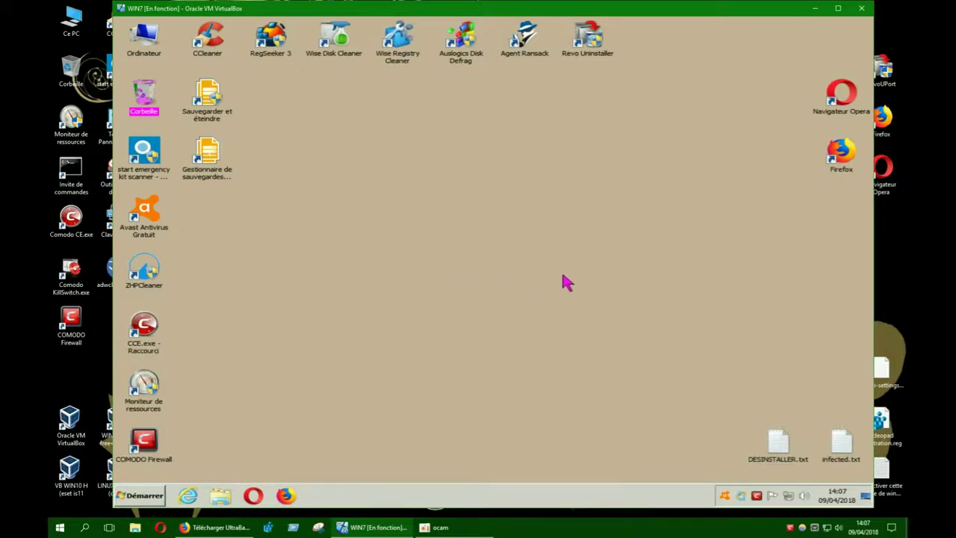
pyautogui.rightClick(409, 237)
pyautogui.click(454, 263)
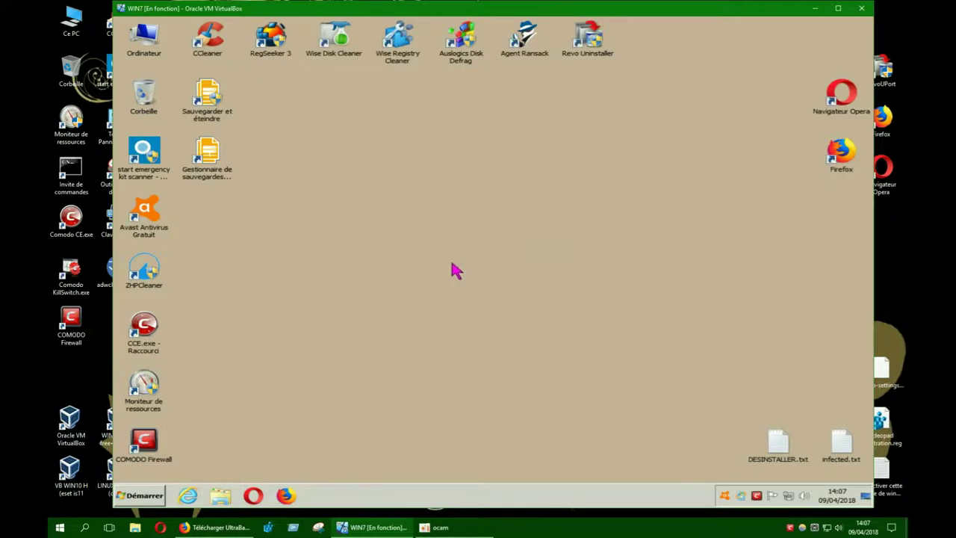